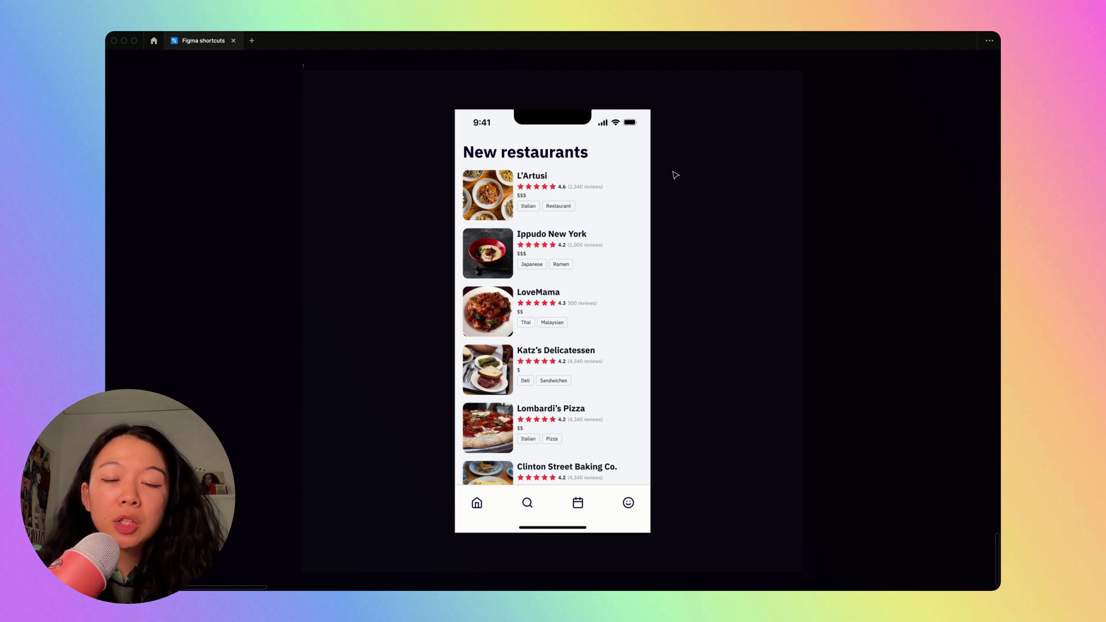
# Select the fifth star in L'Artusi's rating, with the editing panels showing
pyautogui.keyDown('super'); pyautogui.click(517, 182); pyautogui.keyUp('super')
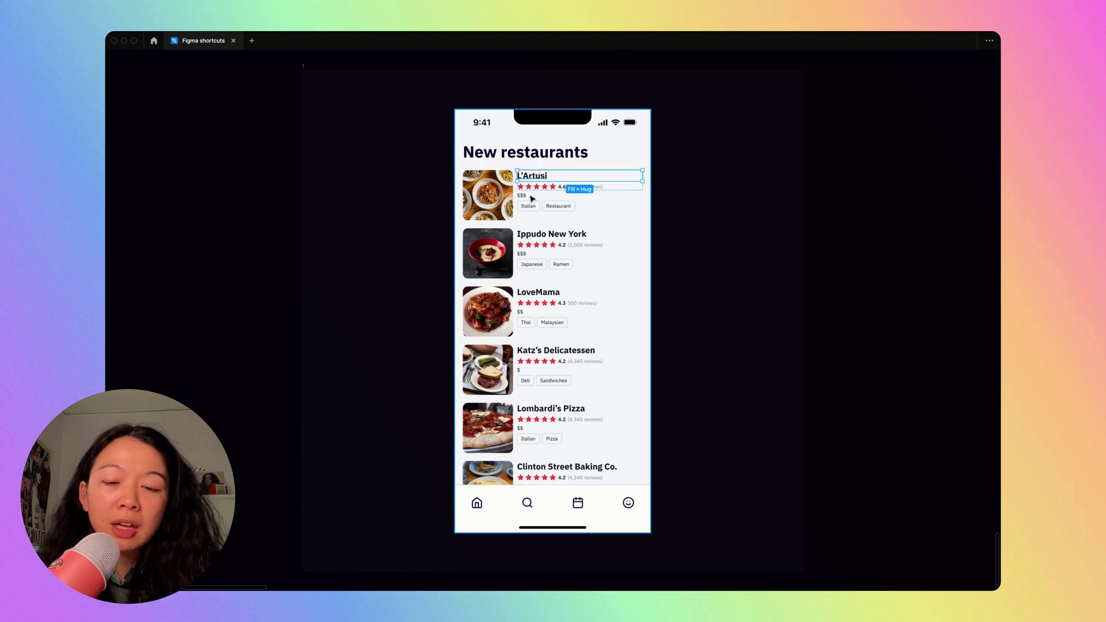
pyautogui.scroll(5, 517, 183)
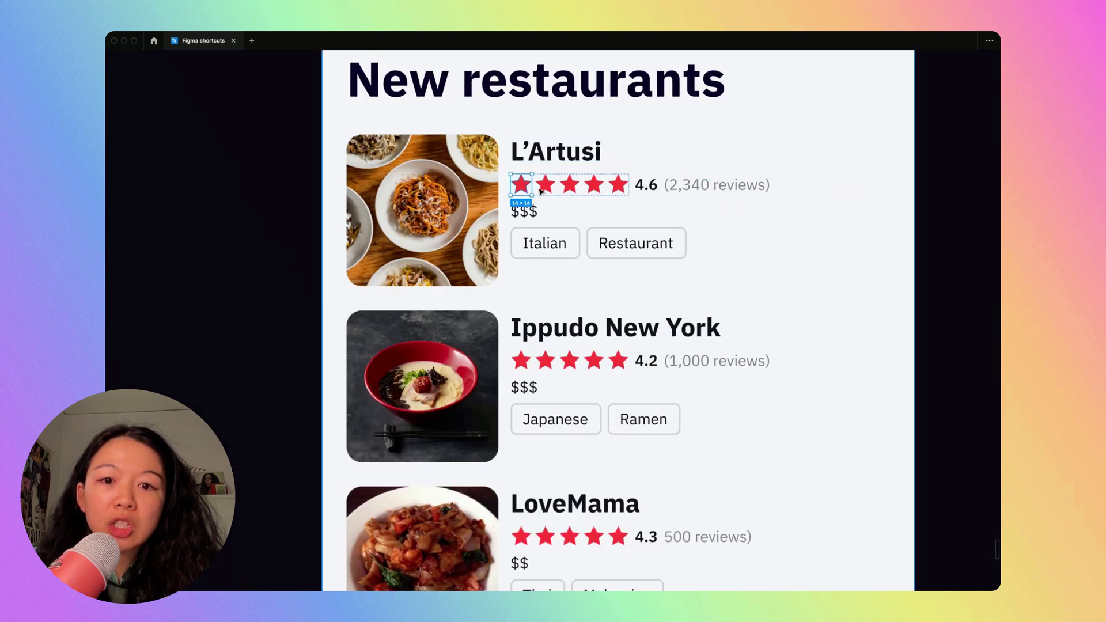
pyautogui.keyDown('super'); pyautogui.click(573, 189); pyautogui.keyUp('super')
pyautogui.keyDown('super'); pyautogui.click(594, 185); pyautogui.keyUp('super')
pyautogui.keyDown('super'); pyautogui.click(617, 185); pyautogui.keyUp('super')
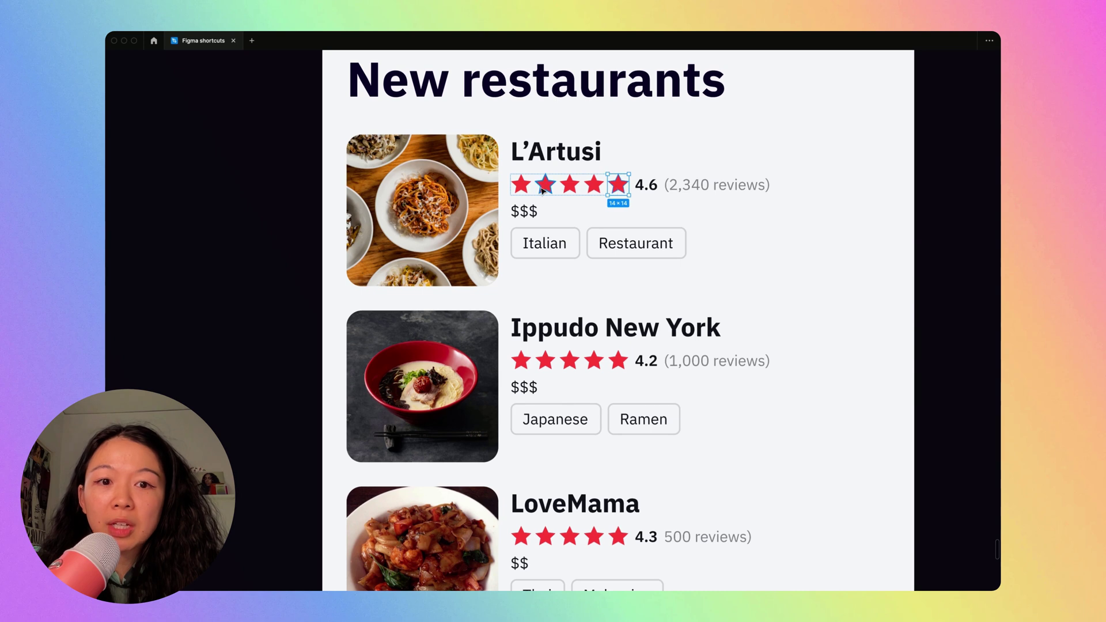
pyautogui.keyDown('super'); pyautogui.click(521, 186); pyautogui.keyUp('super')
pyautogui.keyDown('super'); pyautogui.click(618, 185); pyautogui.keyUp('super')
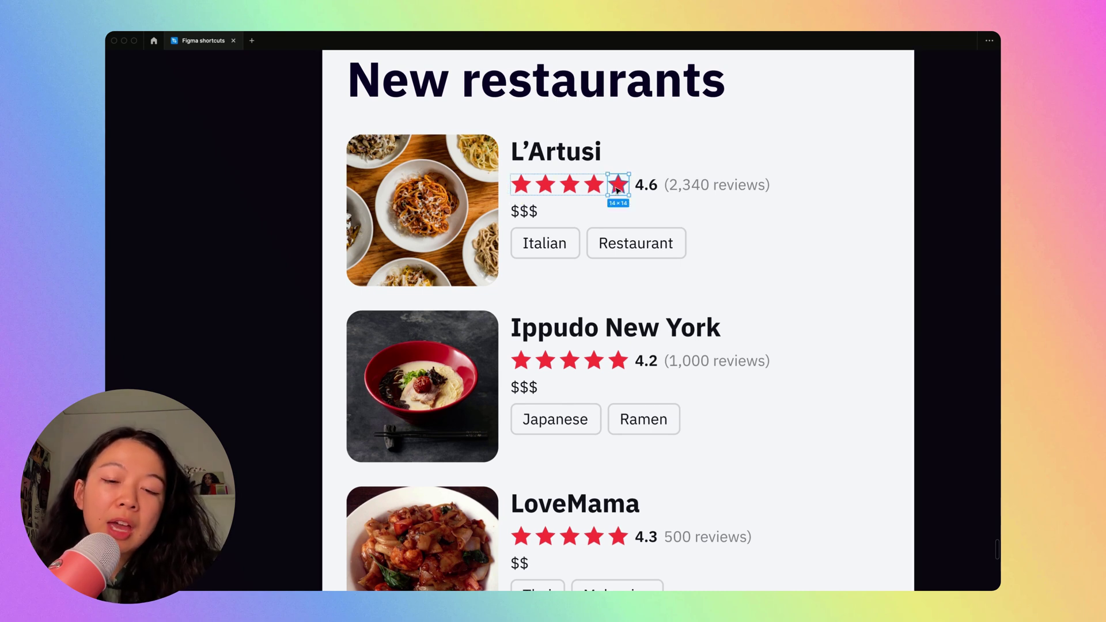
pyautogui.press('super+backslash')
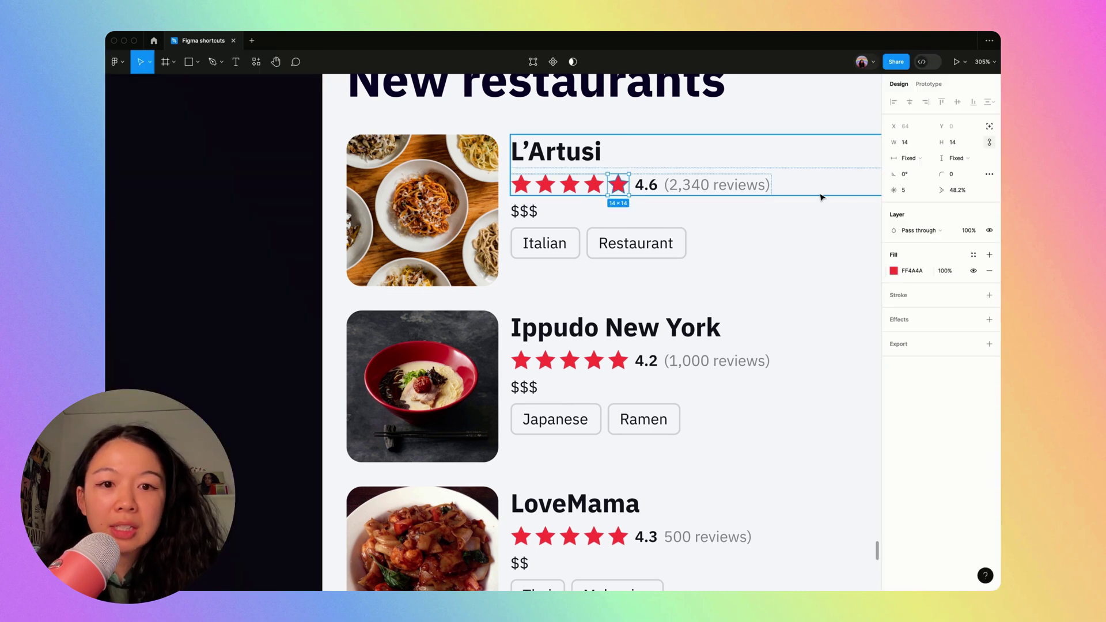
pyautogui.click(644, 123)
pyautogui.keyDown('super'); pyautogui.click(619, 187); pyautogui.keyUp('super')
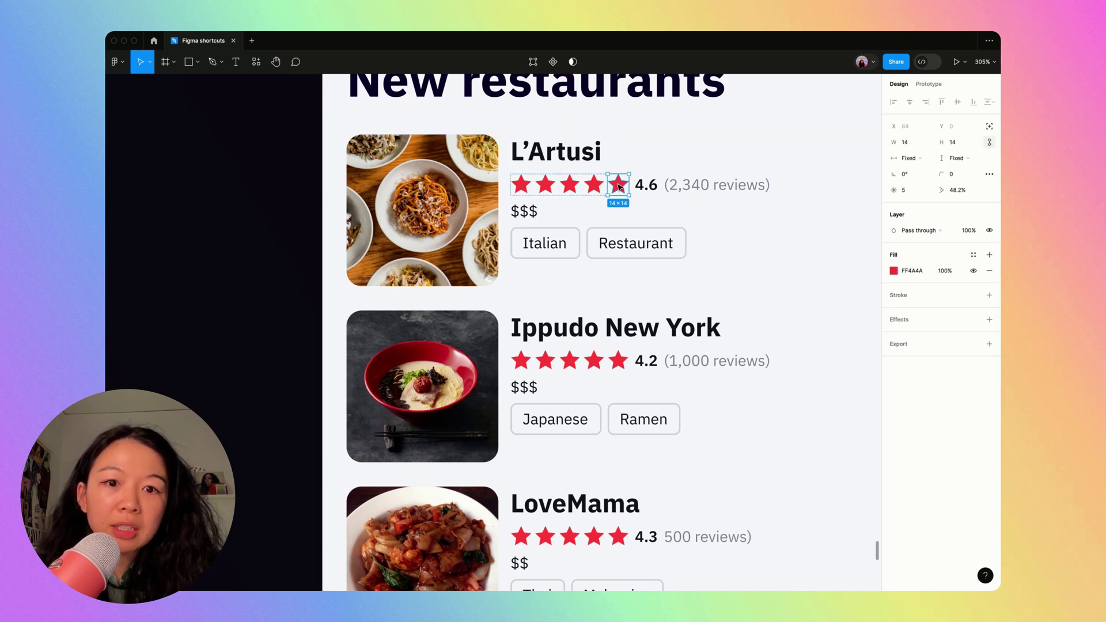
# Set the fifth star's fill to 000000 at 32% opacity
pyautogui.click(907, 270)
pyautogui.write('000')
pyautogui.click(938, 270)
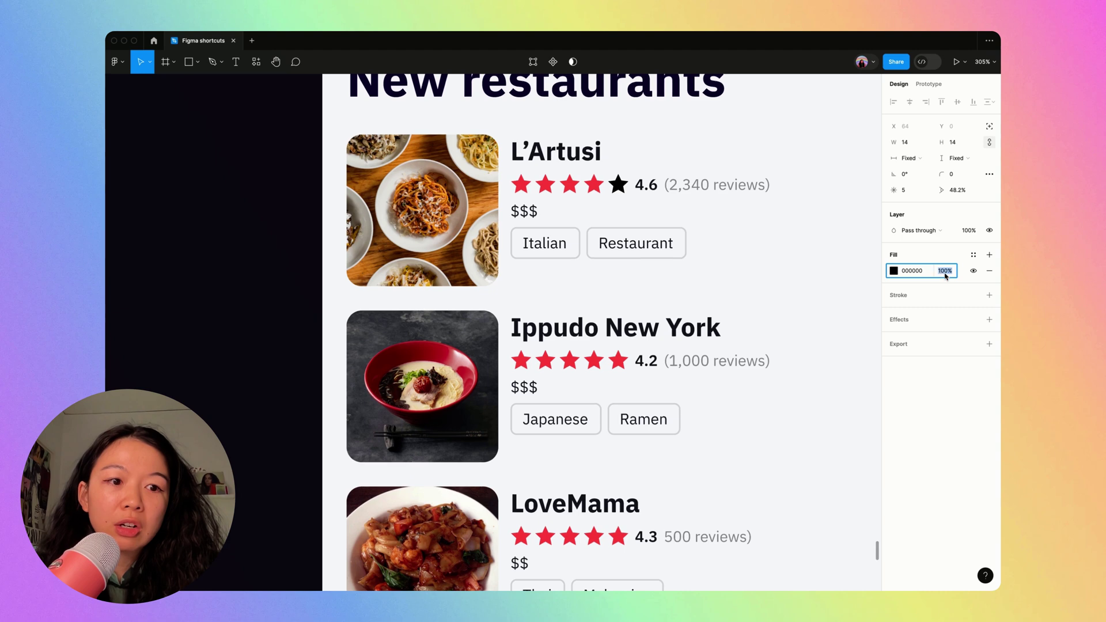
pyautogui.write('32')
pyautogui.press('Tab')
pyautogui.scroll(-3, 294, 158)
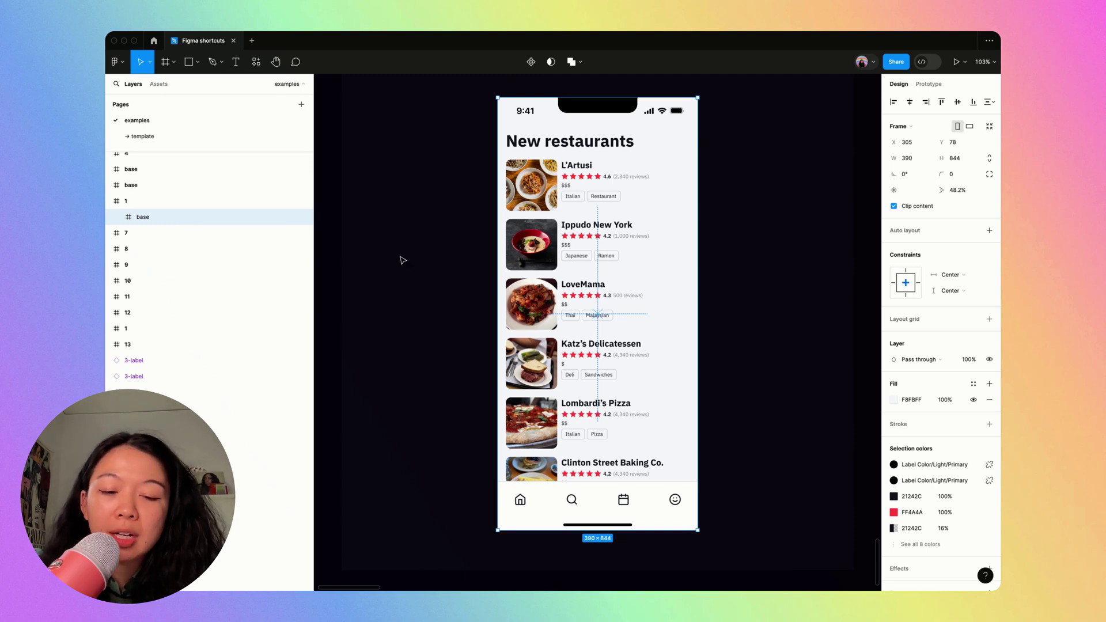
# Step through the screen's HomeIndicator, StatusBar and bottom-bar layers to reach the page layer
pyautogui.press('Return')
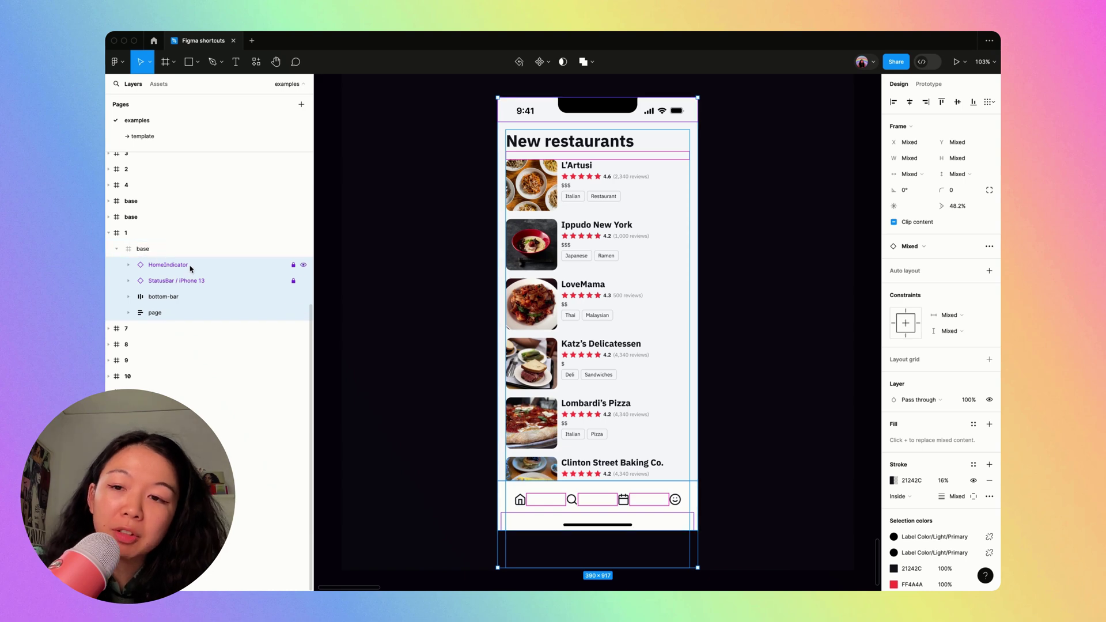
pyautogui.press('Tab')
pyautogui.press('Tab')
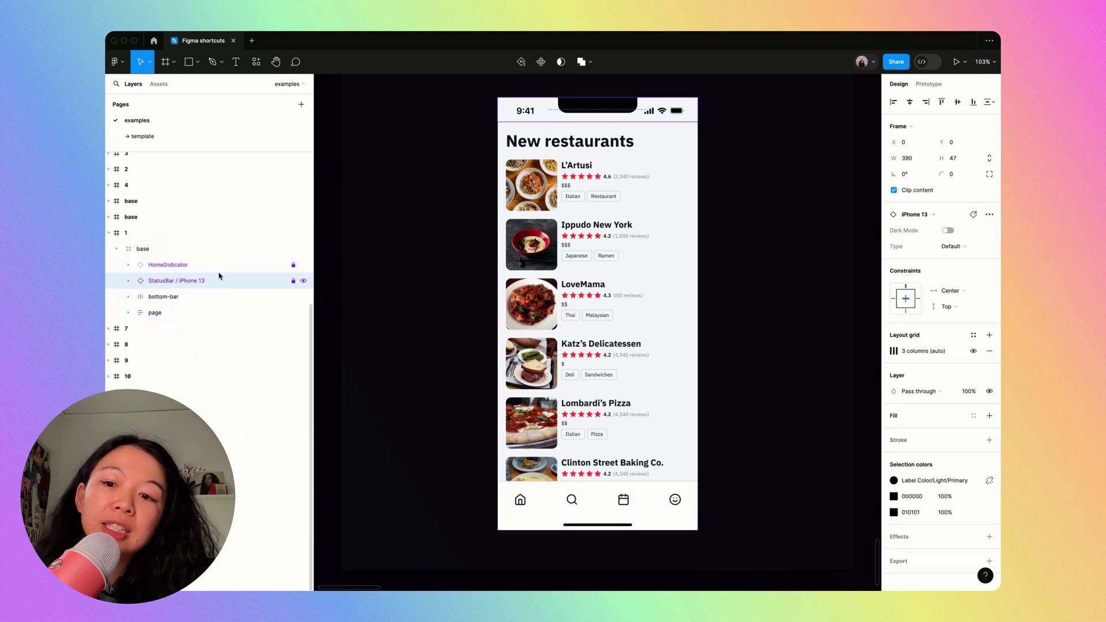
pyautogui.press('Tab')
pyautogui.press('Tab')
pyautogui.hotkey('shift', 'Tab')
pyautogui.hotkey('shift', 'Tab')
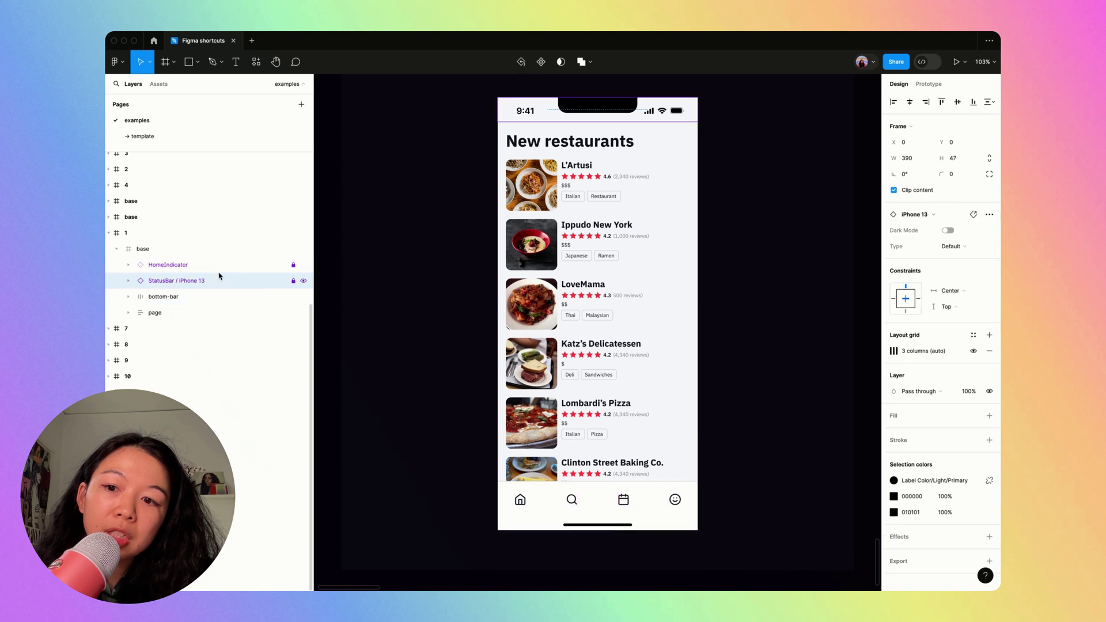
pyautogui.press('Tab')
pyautogui.press('Tab')
pyautogui.hotkey('shift', 'Tab')
pyautogui.hotkey('shift', 'Tab')
pyautogui.hotkey('shift', 'Tab')
pyautogui.press('Tab')
pyautogui.press('Tab')
pyautogui.press('Tab')
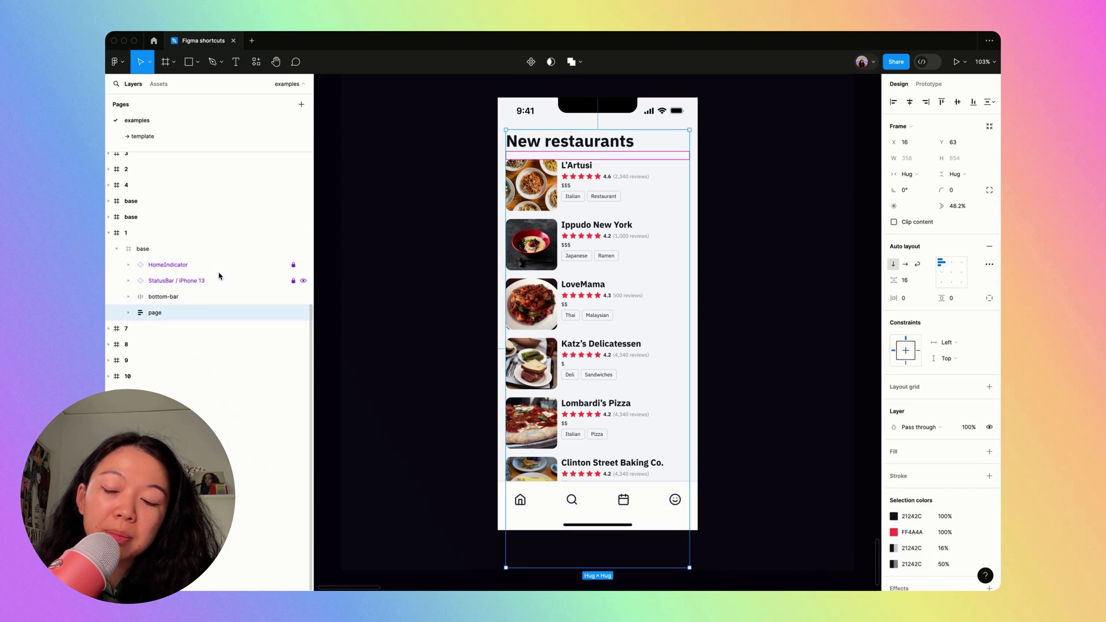
pyautogui.hotkey('shift', 'Tab')
pyautogui.hotkey('shift', 'Tab')
pyautogui.hotkey('shift', 'Tab')
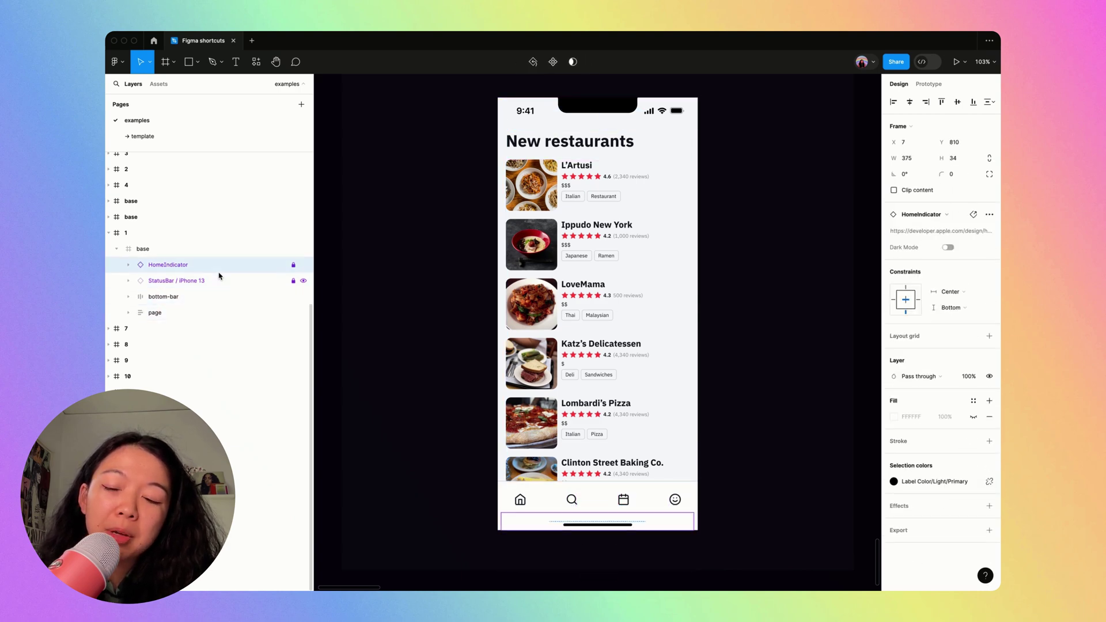
pyautogui.press('Tab')
pyautogui.press('Tab')
pyautogui.press('Tab')
pyautogui.hotkey('shift', 'Tab')
pyautogui.press('Tab')
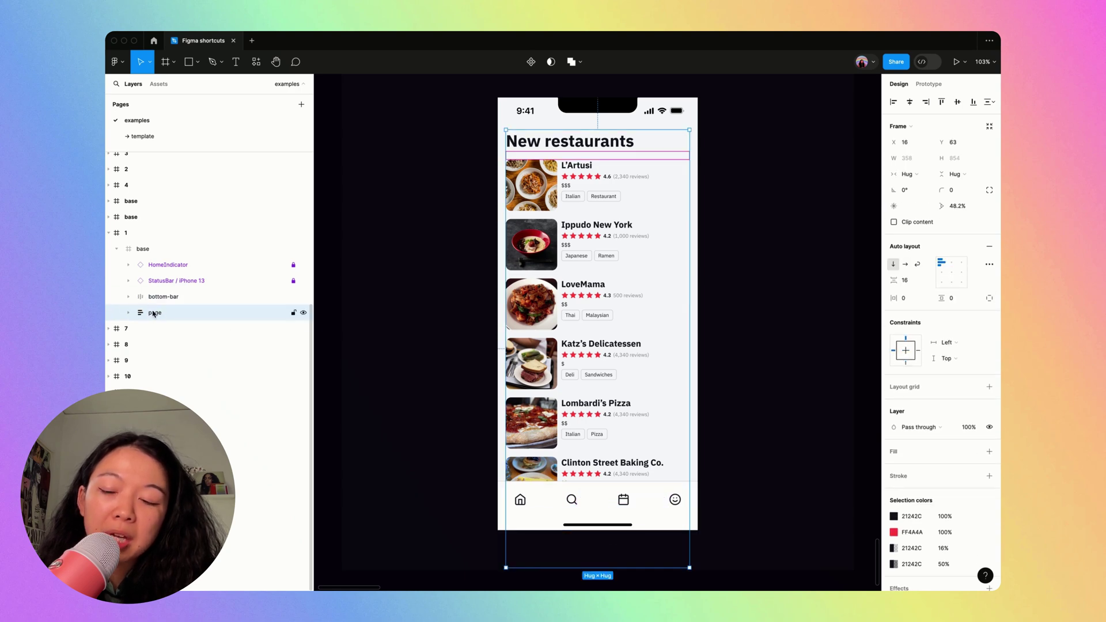
# Drill from the page into the restaurants list and the first card's image and content
pyautogui.press('Return')
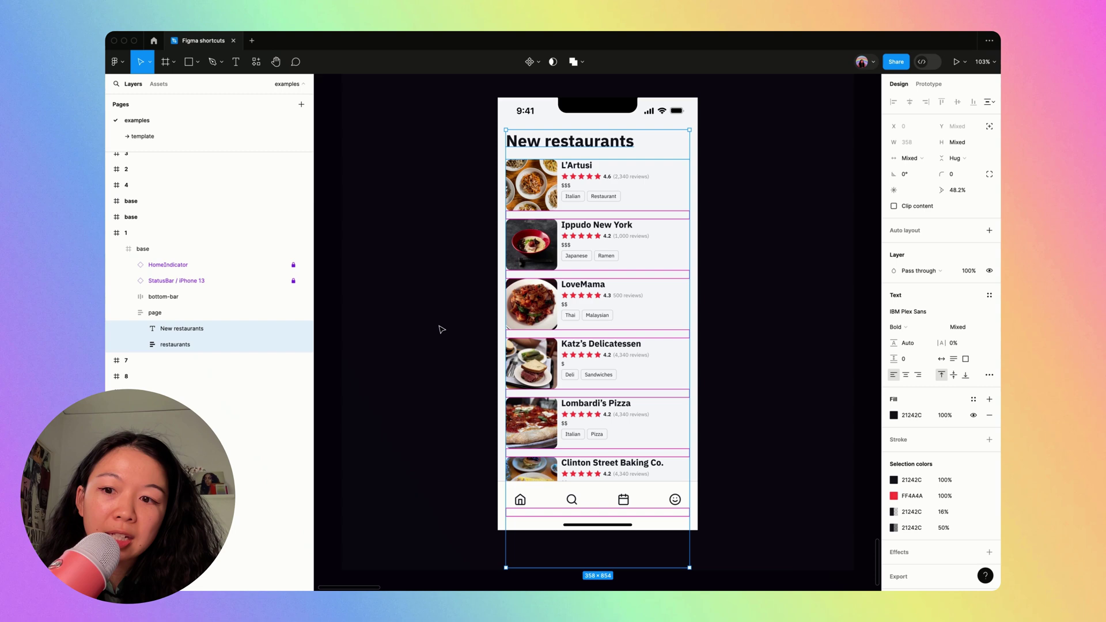
pyautogui.press('Tab')
pyautogui.press('Tab')
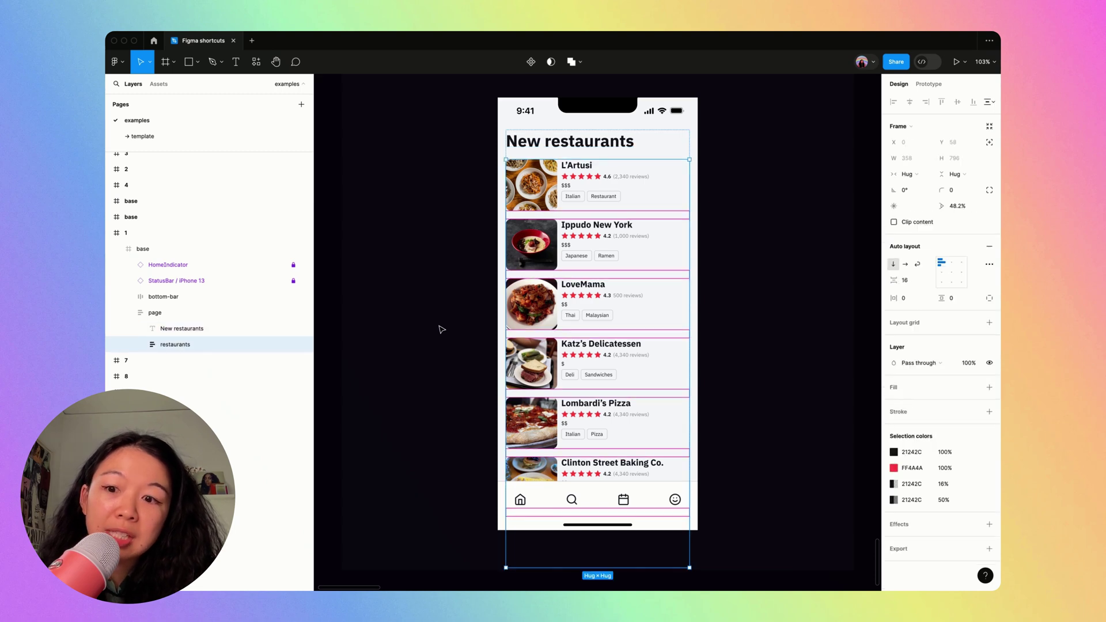
pyautogui.press('Tab')
pyautogui.press('Tab')
pyautogui.press('Return')
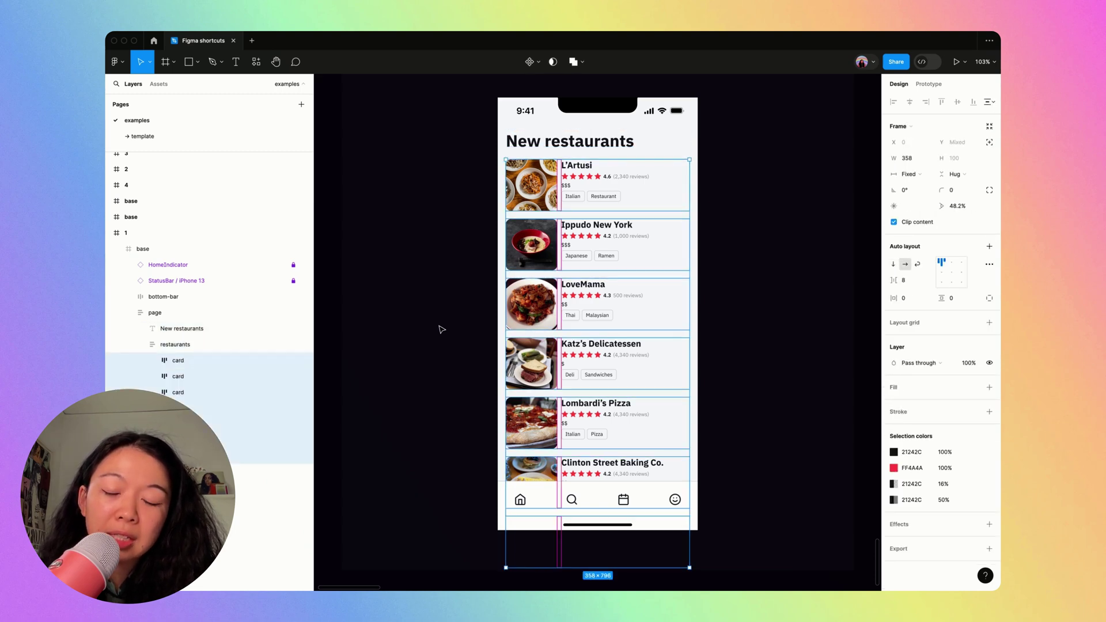
pyautogui.press('Tab')
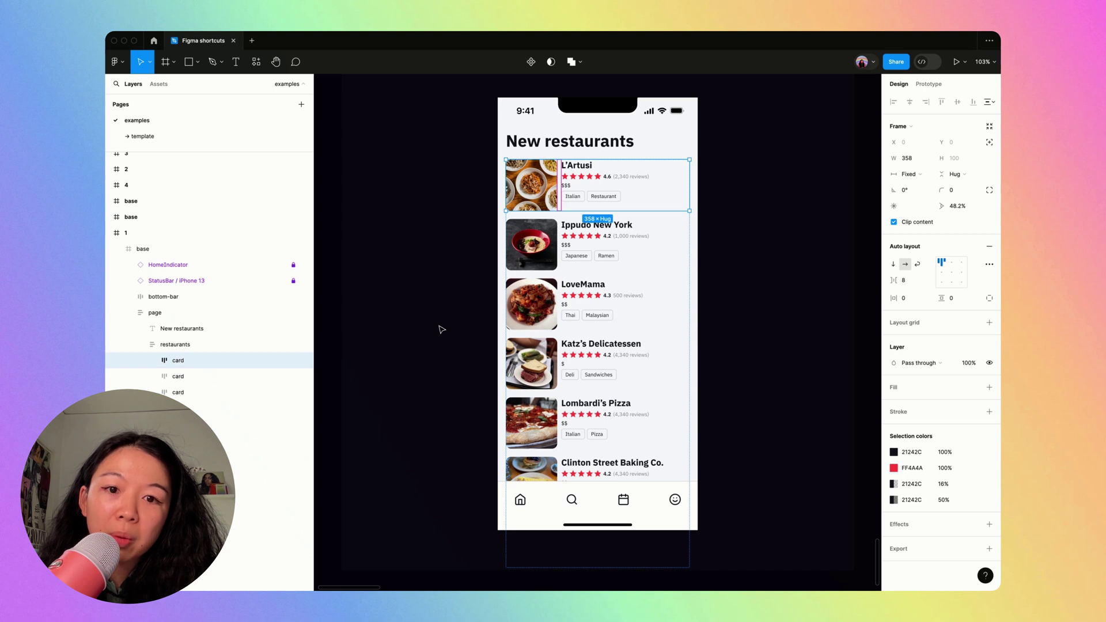
pyautogui.press('Return')
pyautogui.press('Tab')
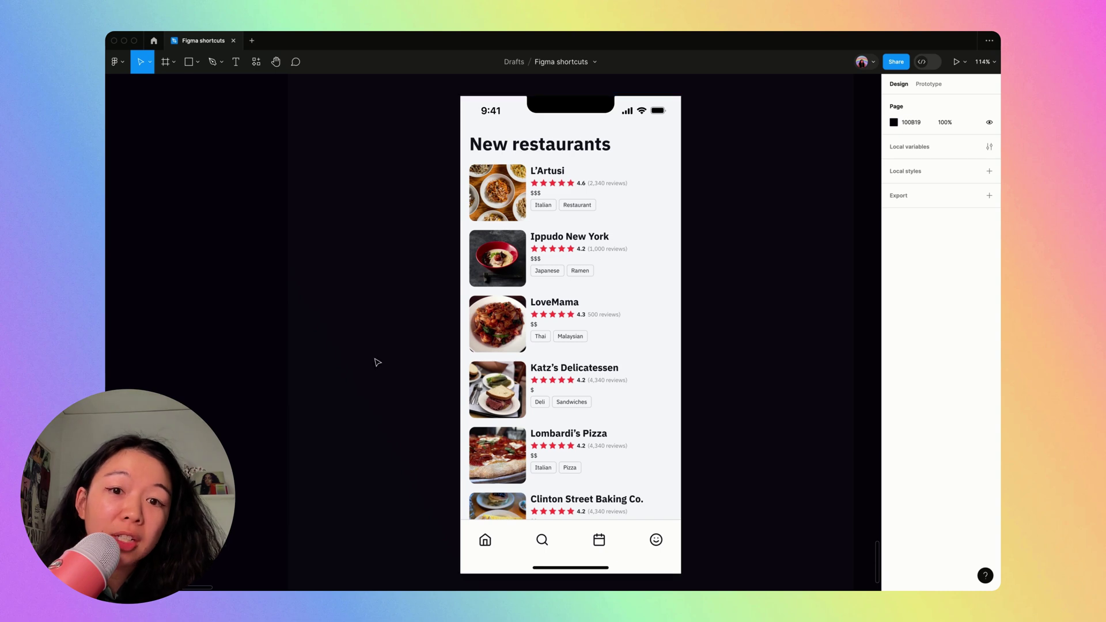
# Select the heading, restaurants list and restaurant titles, then clear the selection
pyautogui.press('Tab')
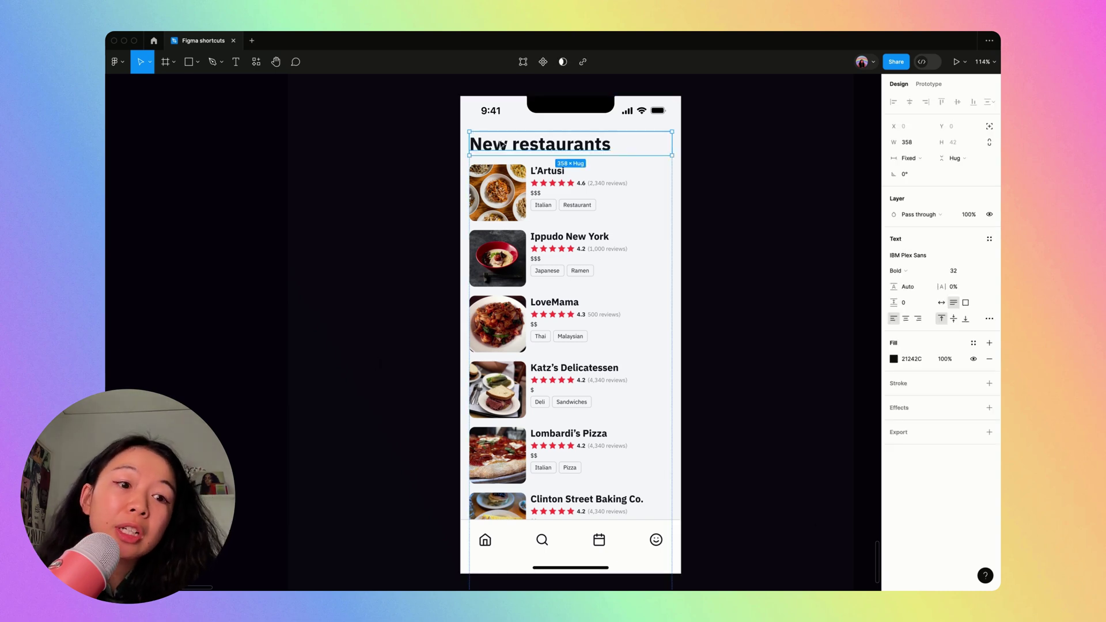
pyautogui.press('Tab')
pyautogui.press('Return')
pyautogui.keyDown('super'); pyautogui.click(567, 238); pyautogui.keyUp('super')
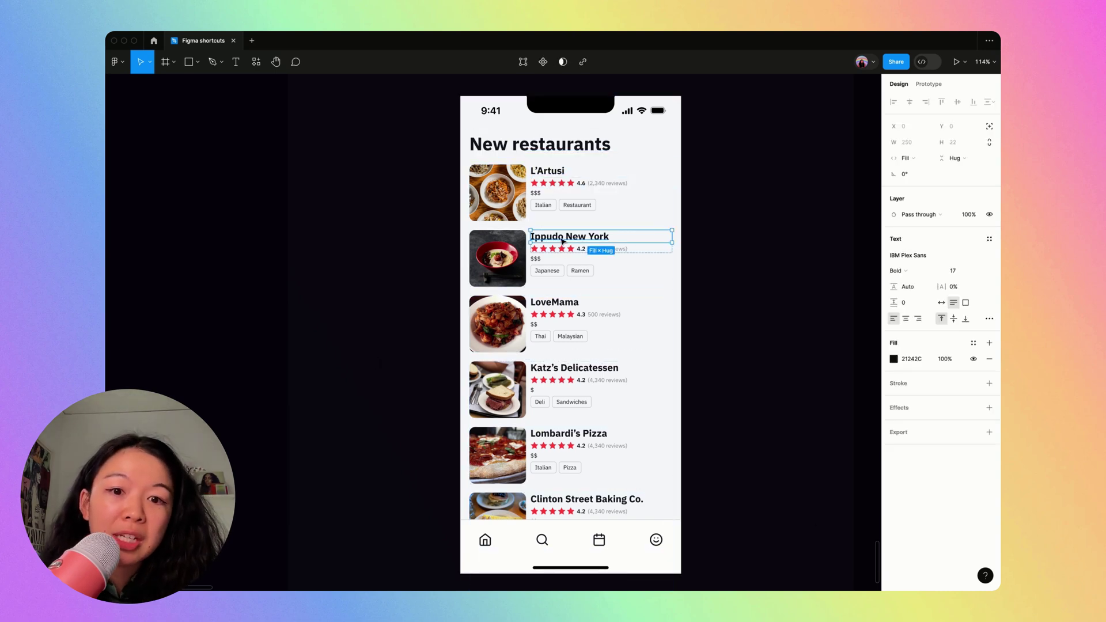
pyautogui.click(436, 306)
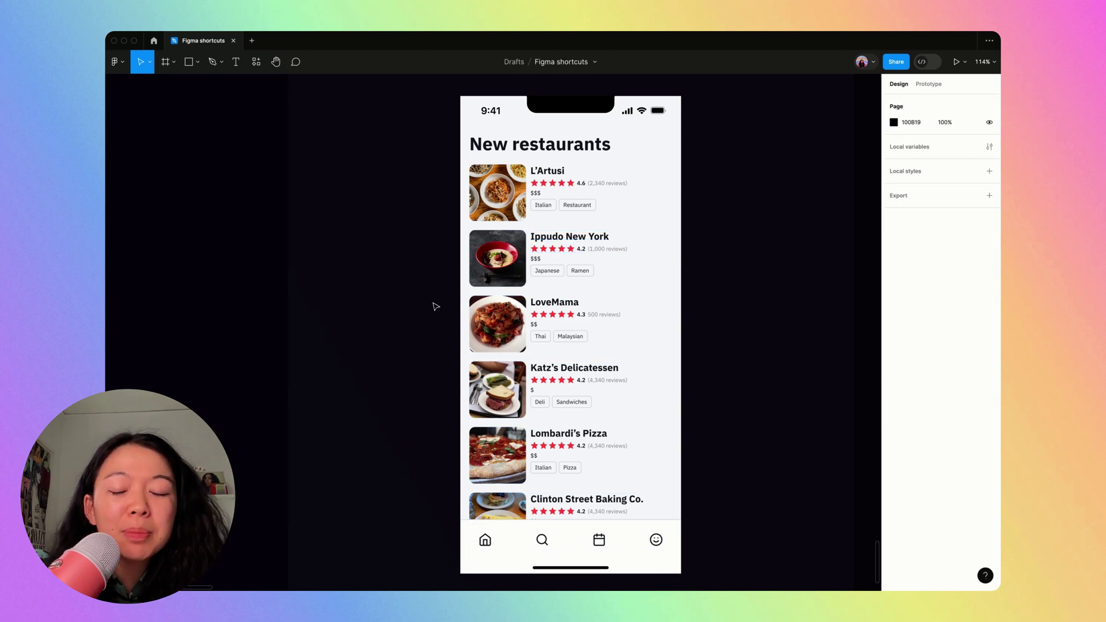
# Duplicate the phone screen frame and pan to view both copies
pyautogui.press('-')
pyautogui.click(396, 221)
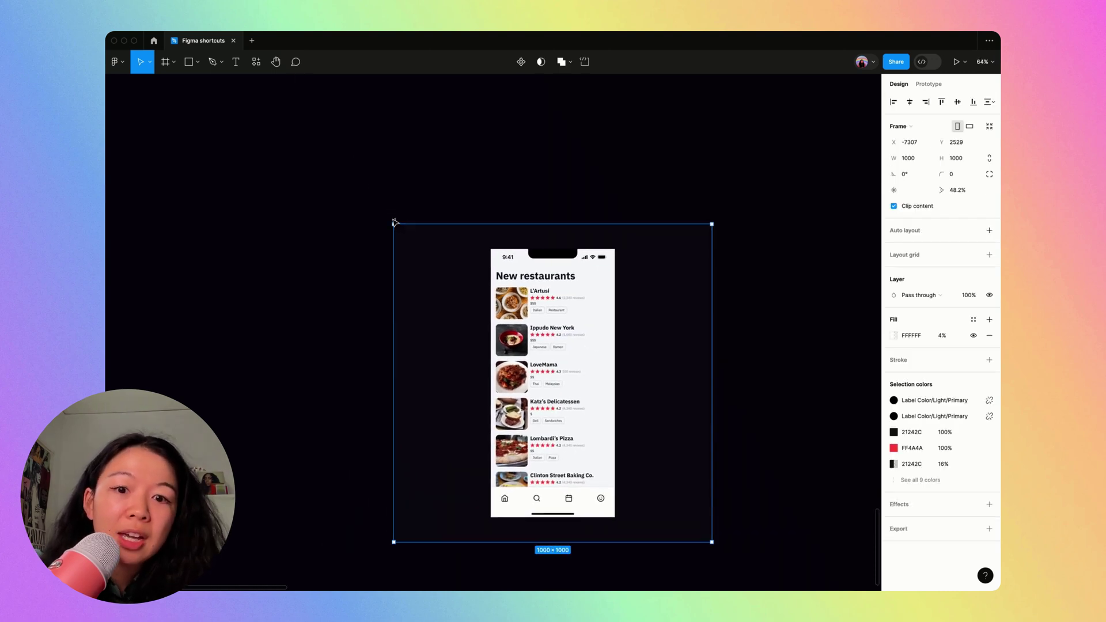
pyautogui.click(551, 297)
pyautogui.hotkey('shift', '2')
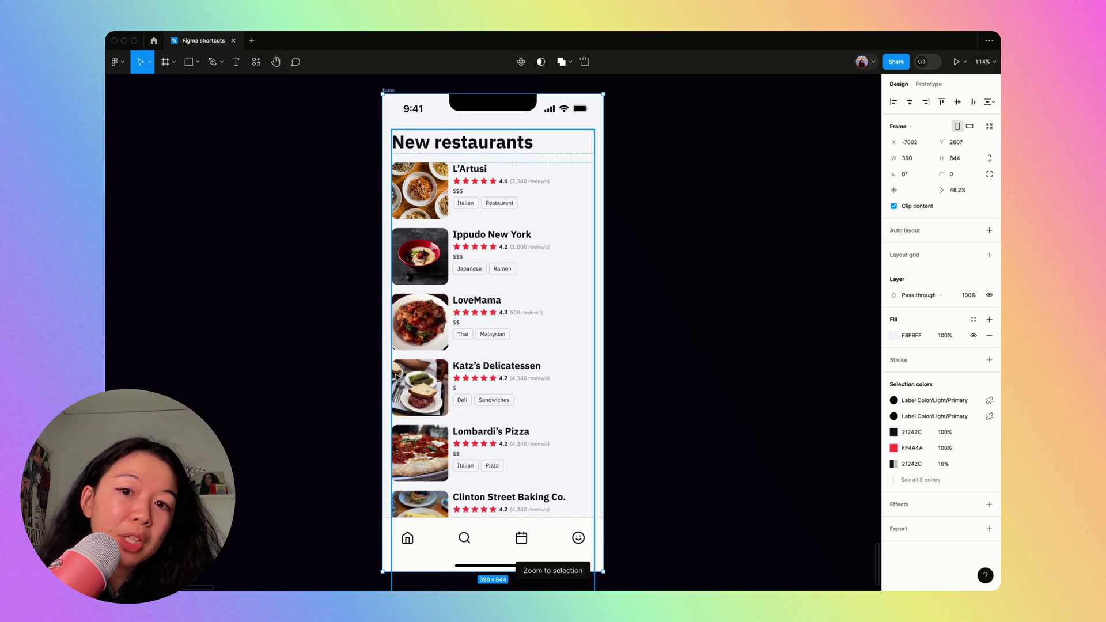
pyautogui.press('super+d')
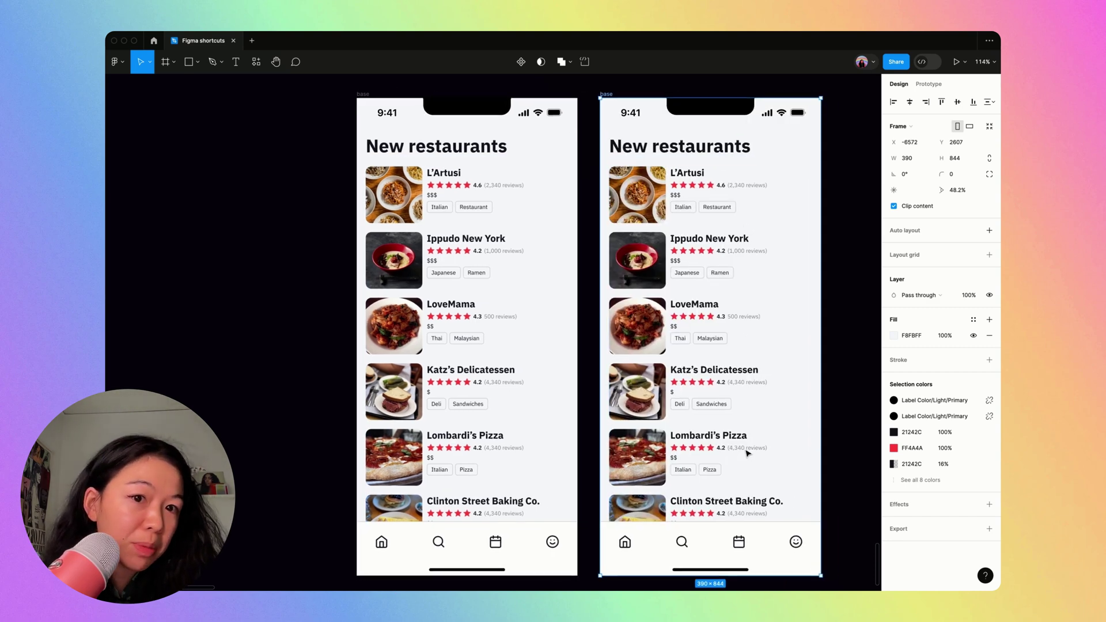
pyautogui.hscroll(3, 747, 454)
pyautogui.scroll(1, 746, 453)
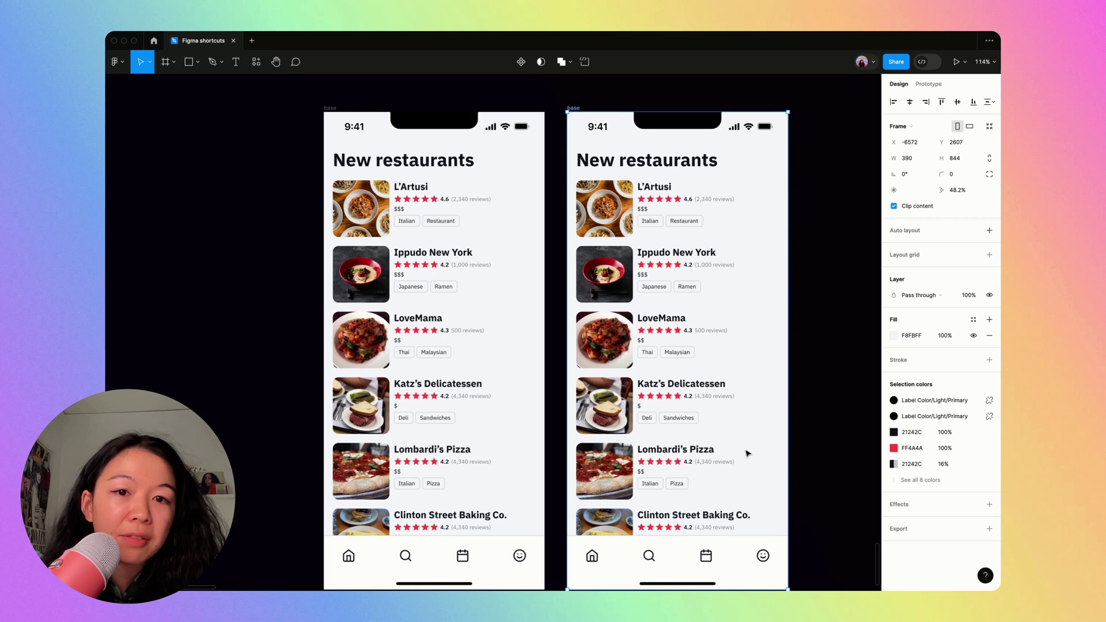
# Set all text and content in the copy's restaurant list to IBM Plex Serif
pyautogui.click(664, 260)
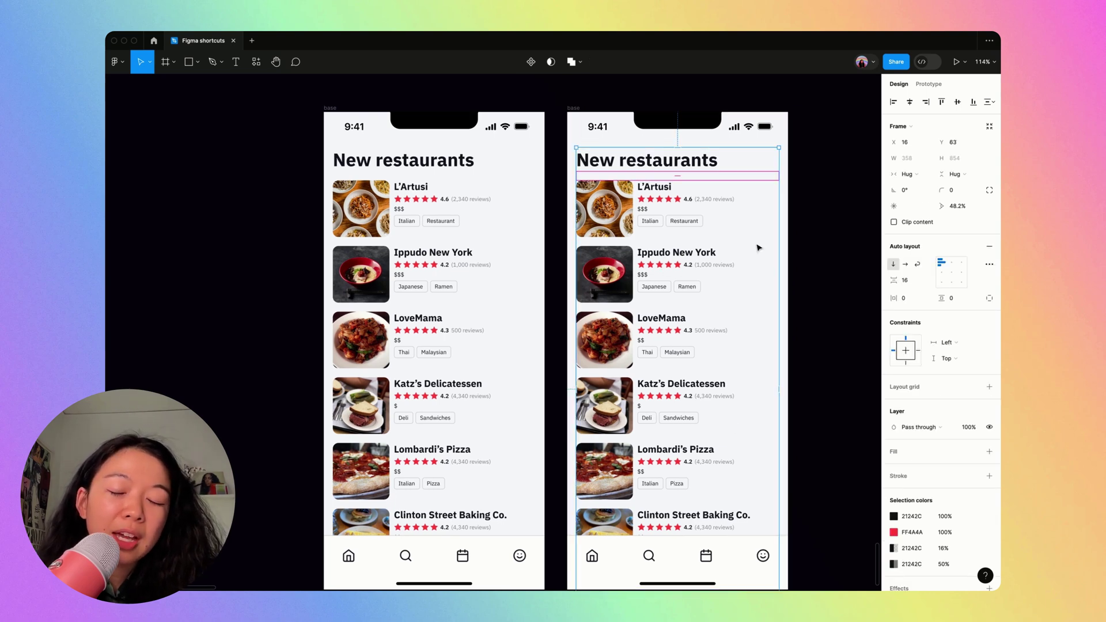
pyautogui.press('Return')
pyautogui.press('Return')
pyautogui.press('Return')
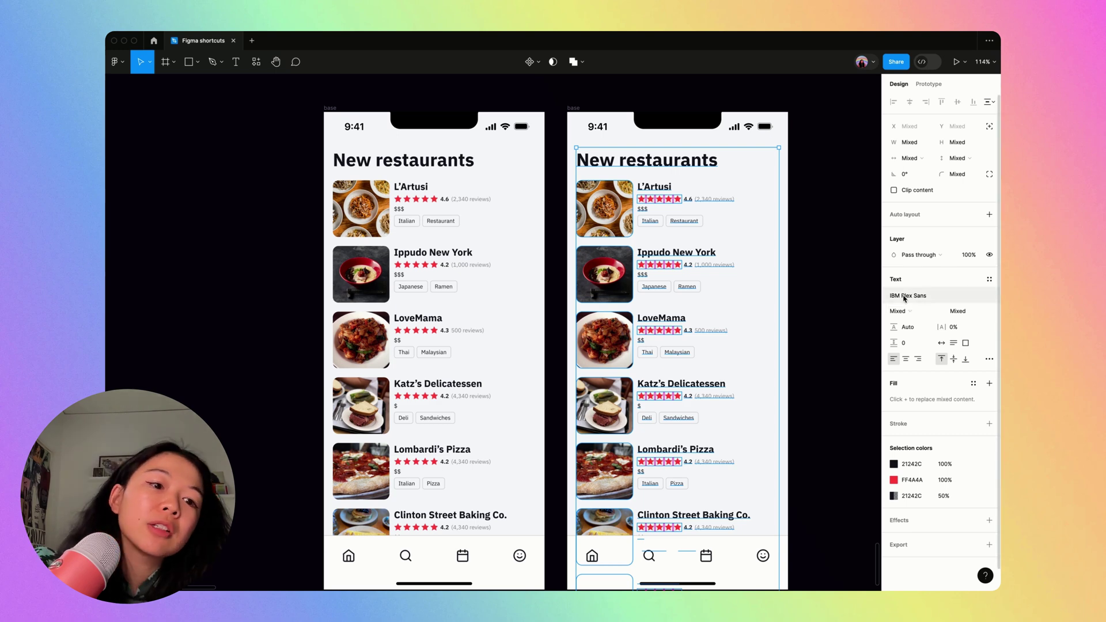
pyautogui.click(947, 300)
pyautogui.write('ibm')
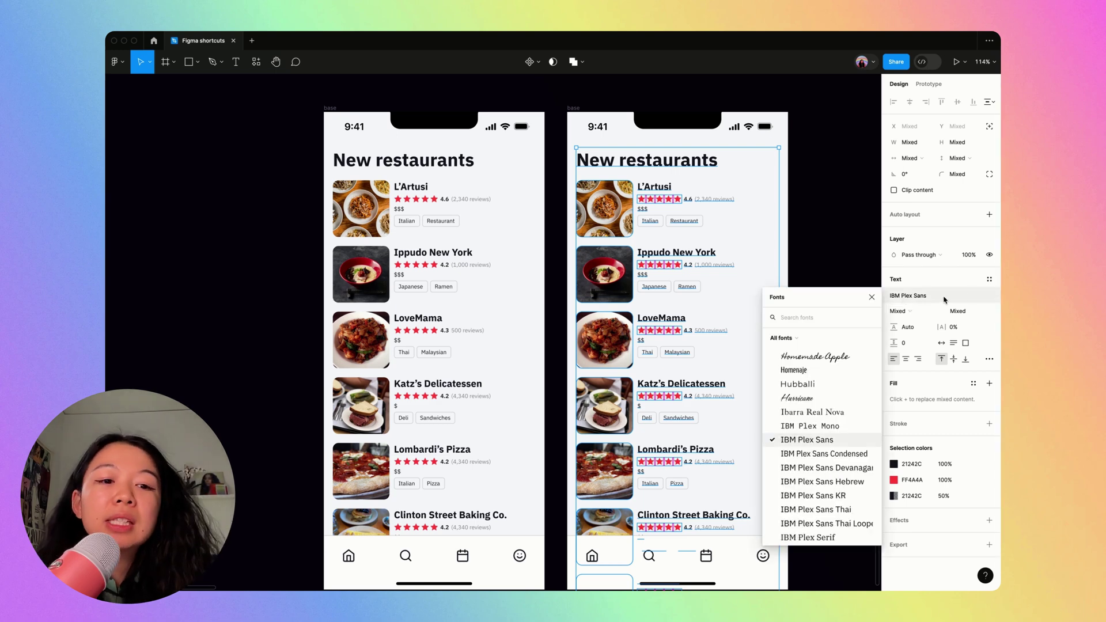
pyautogui.write(' plex serif')
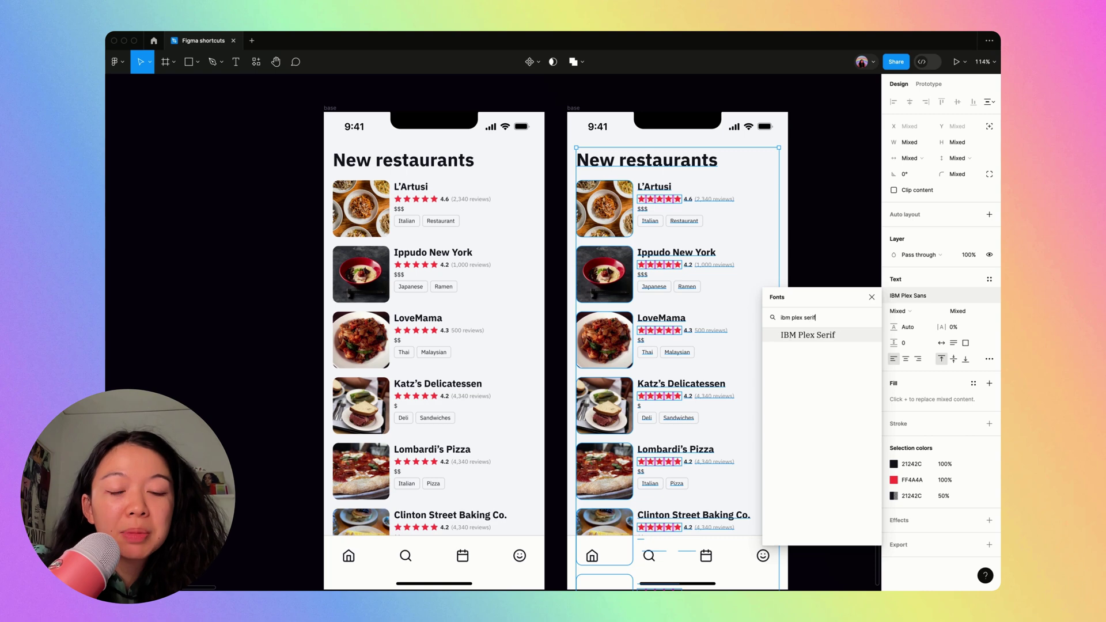
pyautogui.press('Return')
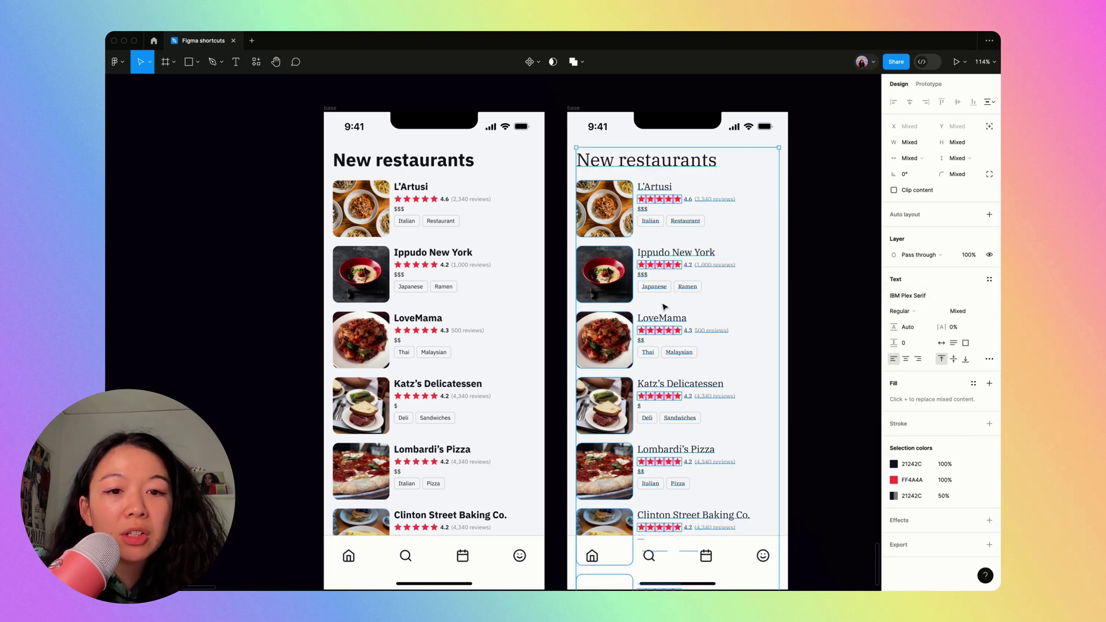
pyautogui.click(826, 253)
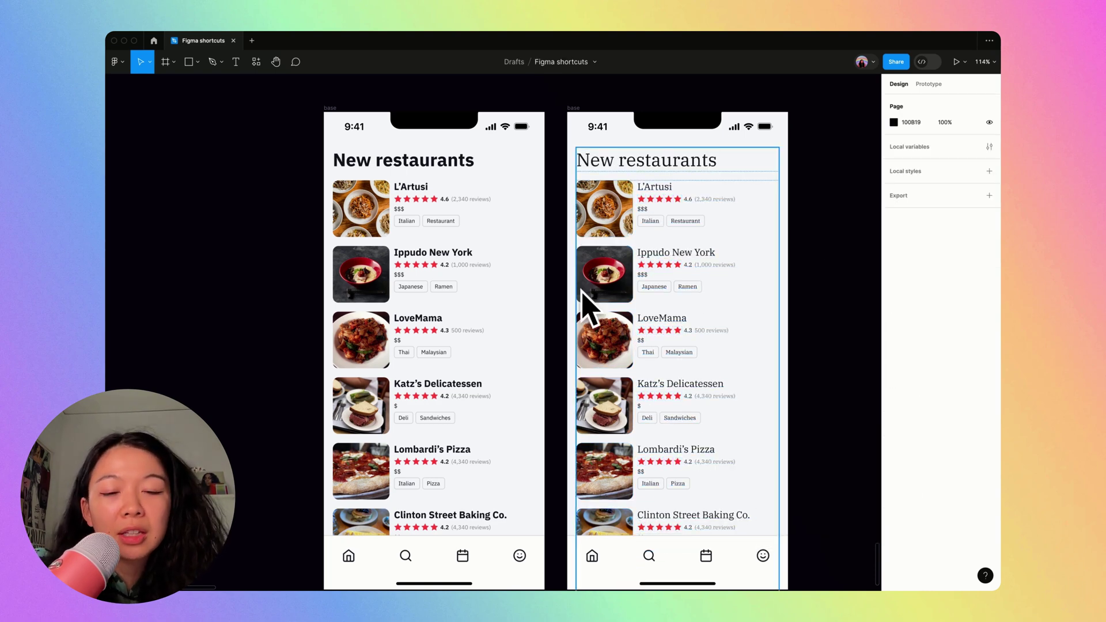
pyautogui.hscroll(-2, 557, 121)
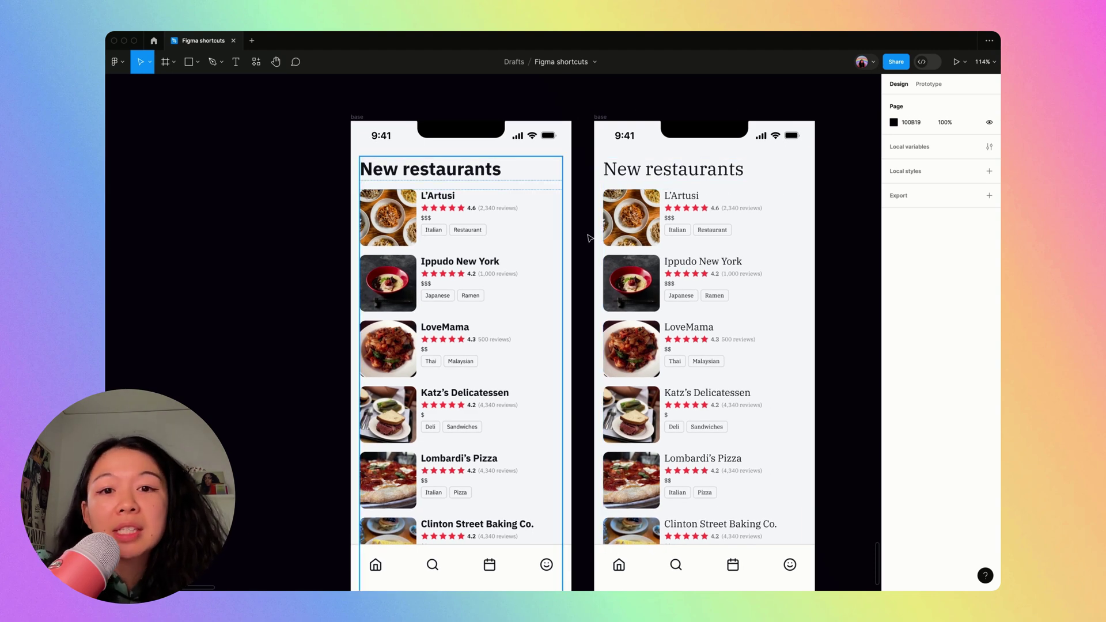
pyautogui.scroll(-1, 632, 99)
pyautogui.scroll(-2, 632, 99)
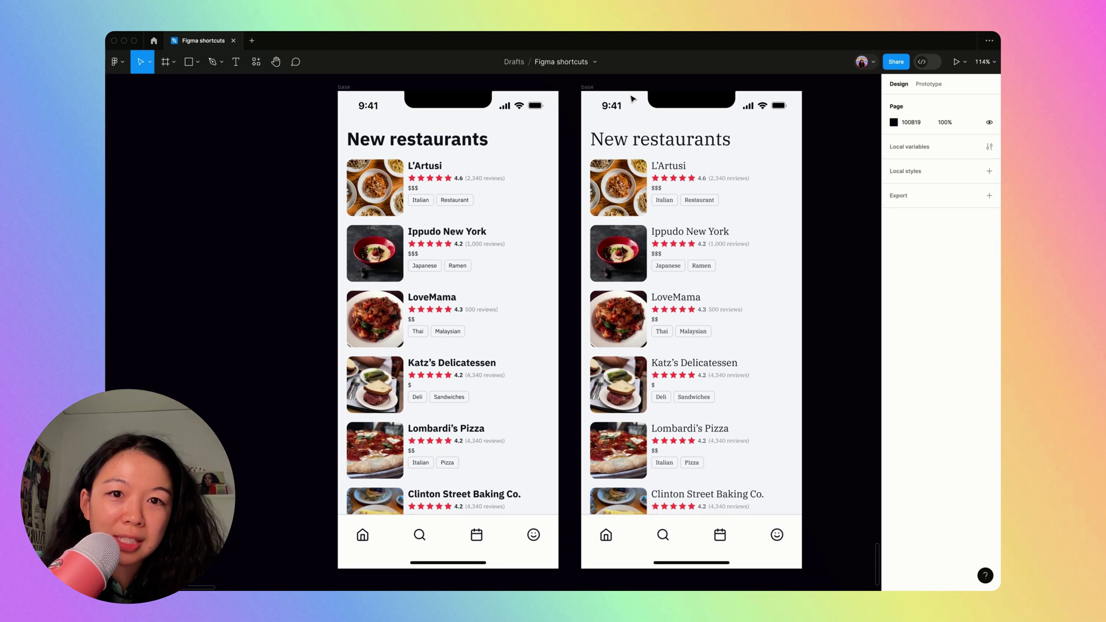
# Undo the serif copy and duplicate the original restaurant screen again
pyautogui.hotkey('ctrl', 'z')
pyautogui.hotkey('shift', '2')
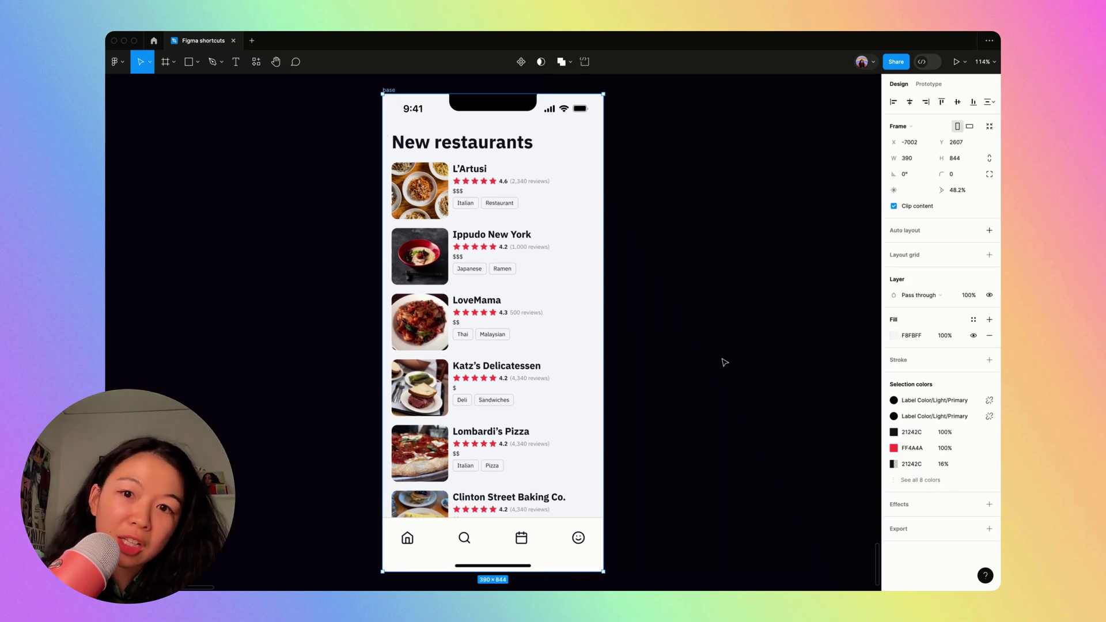
pyautogui.hotkey('ctrl', 'd')
# Change the copy's FF4A4A rating star colour to purple 9D3AFF
pyautogui.click(678, 229)
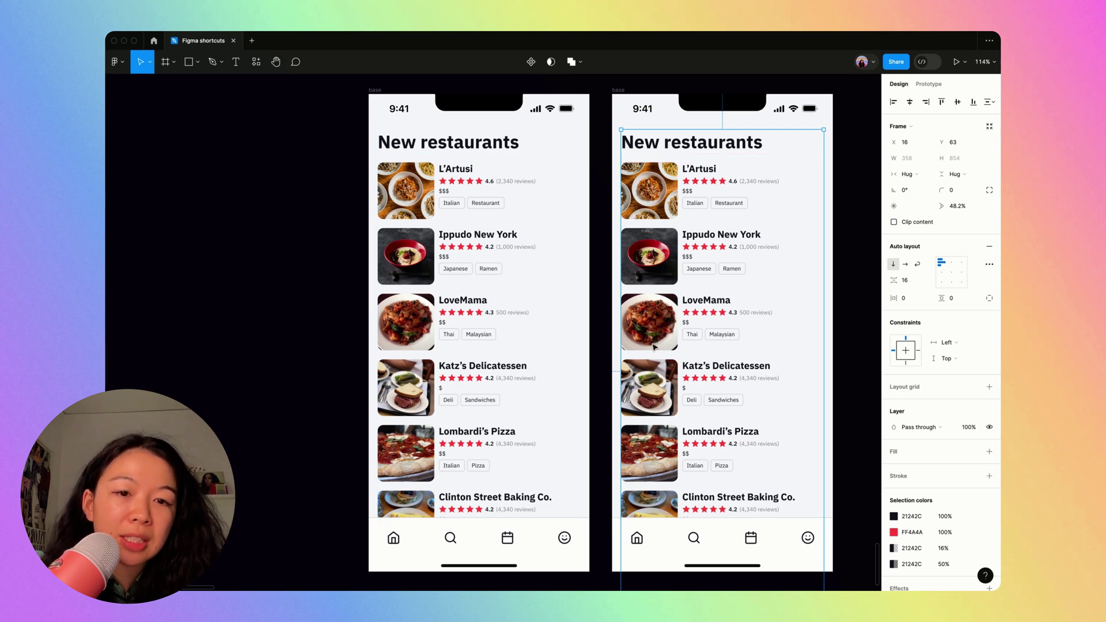
pyautogui.scroll(-2, 899, 455)
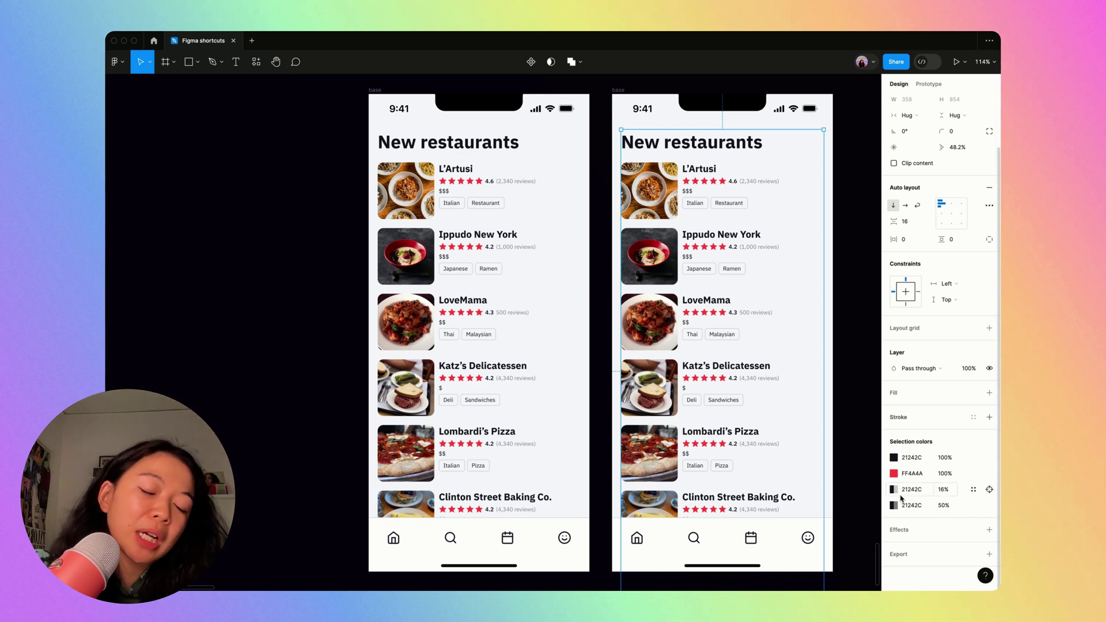
pyautogui.click(893, 474)
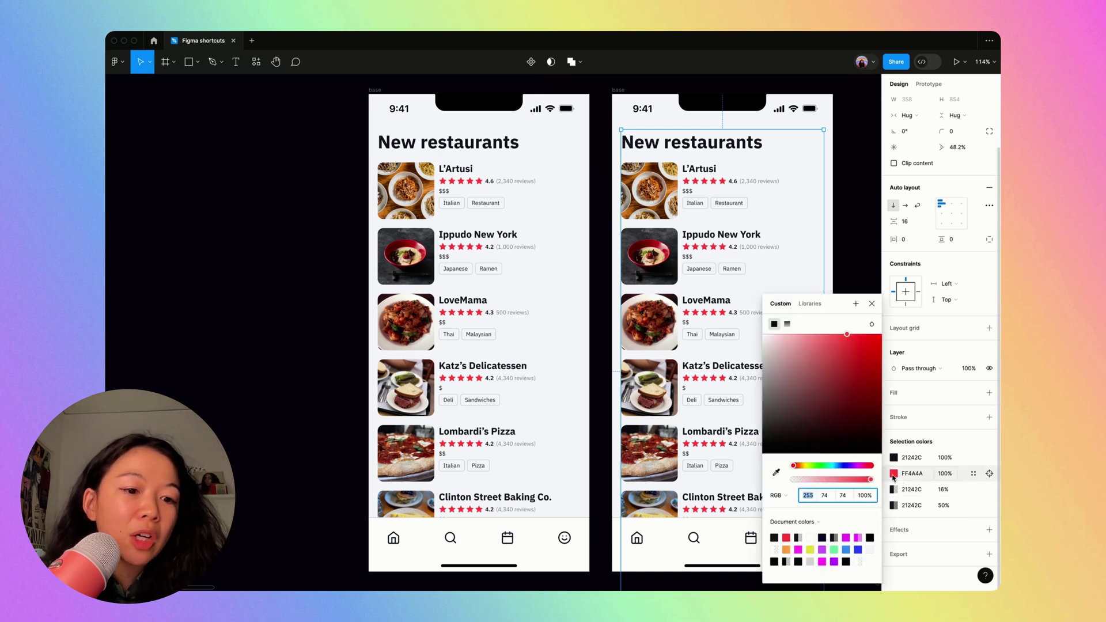
pyautogui.click(853, 467)
pyautogui.click(854, 336)
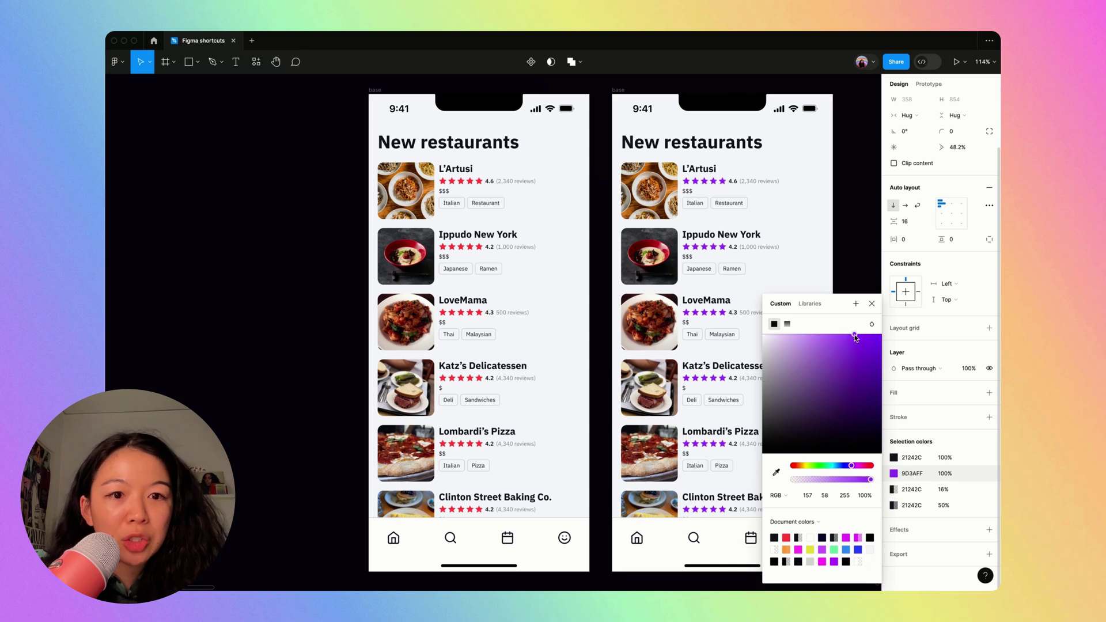
pyautogui.click(852, 242)
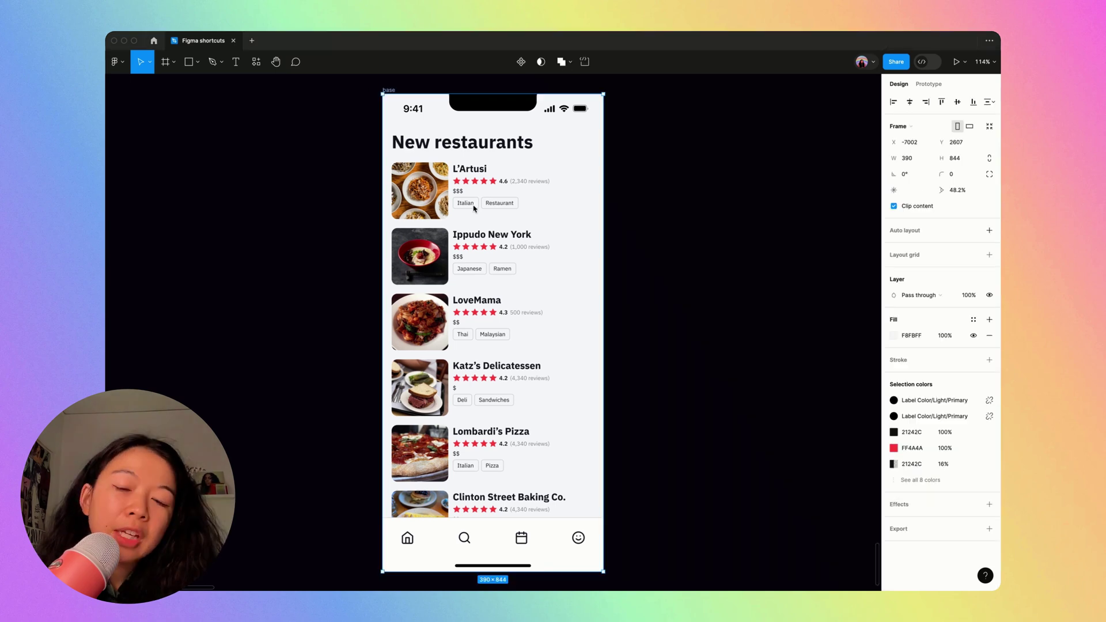
pyautogui.click(474, 212)
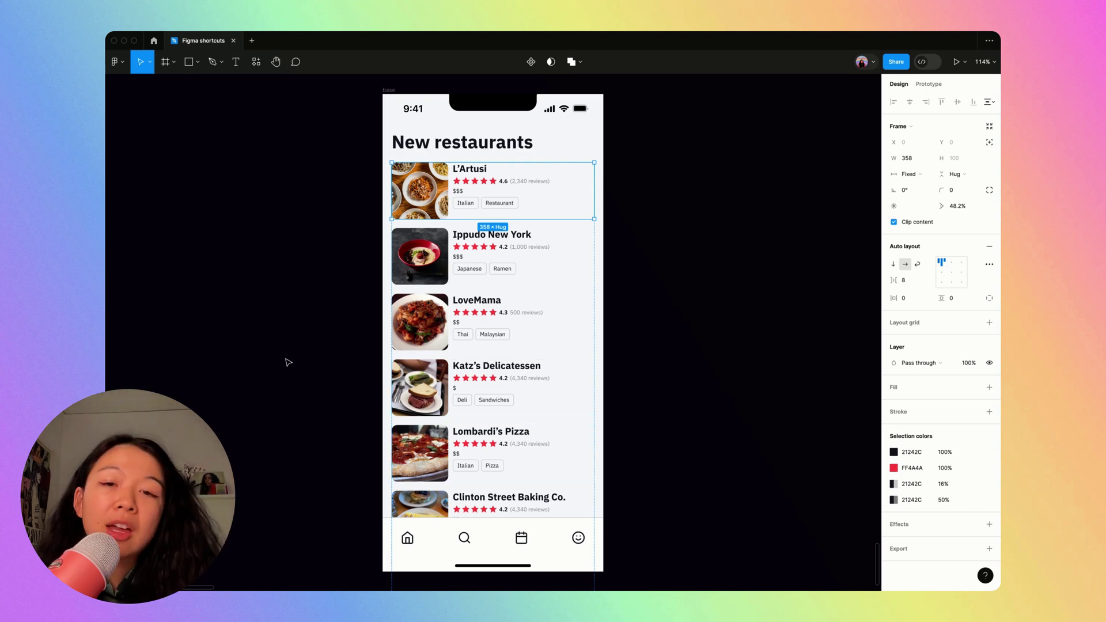
# Duplicate the base phone screen and pan to the new copy
pyautogui.click(288, 362)
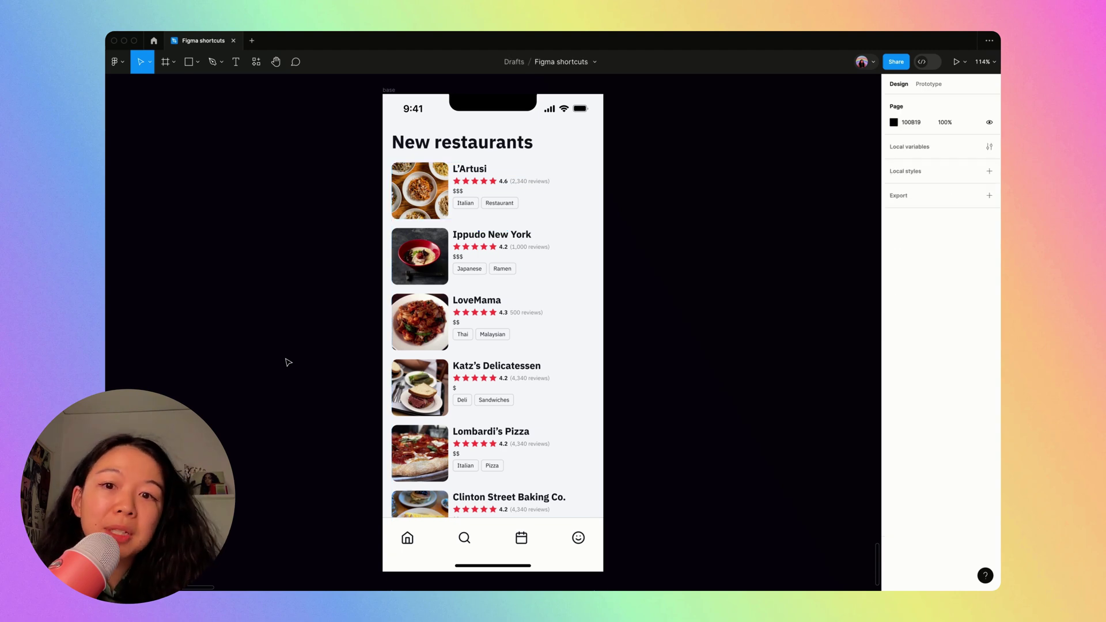
pyautogui.click(388, 91)
pyautogui.press('super+d')
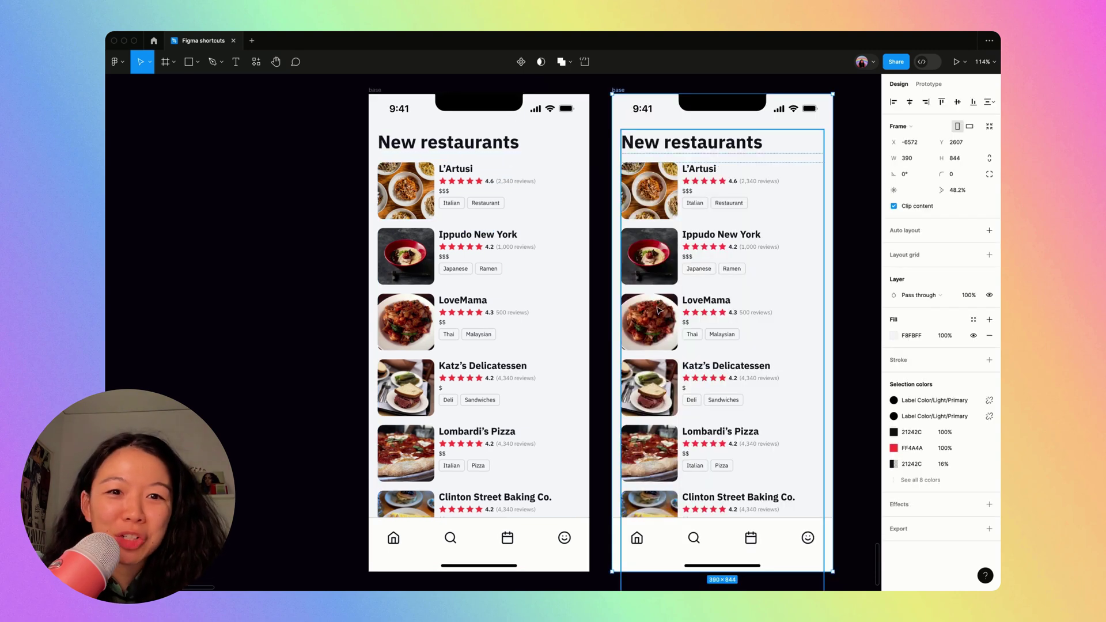
pyautogui.hscroll(2, 462, 299)
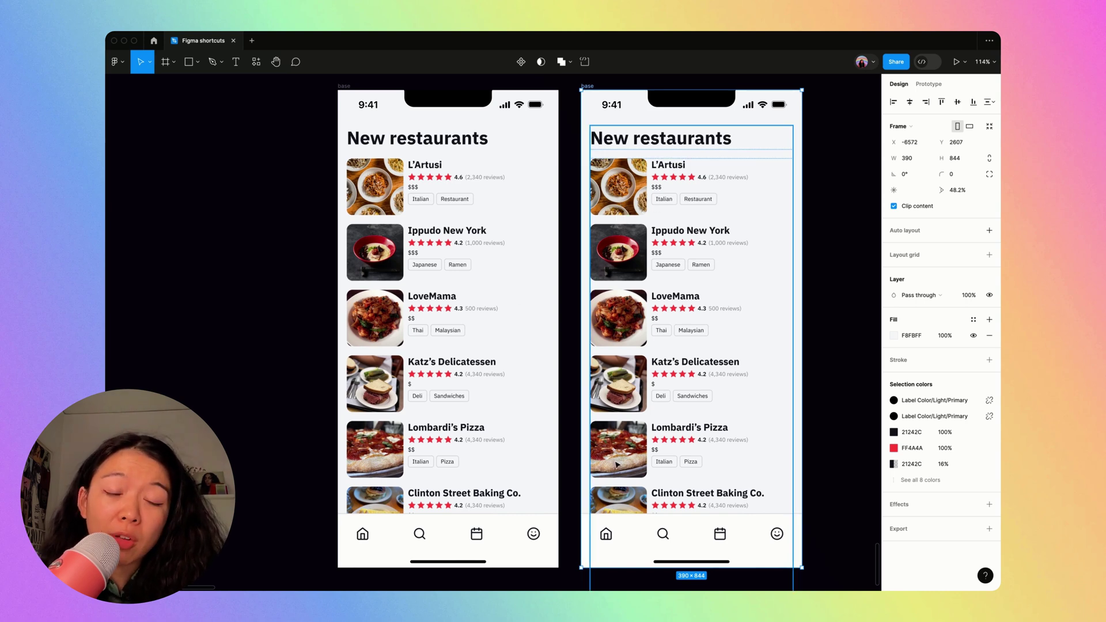
# Move all six food photos, L'Artusi through Clinton Street, to the right of each card's text
pyautogui.keyDown('super'); pyautogui.click(632, 204); pyautogui.keyUp('super')
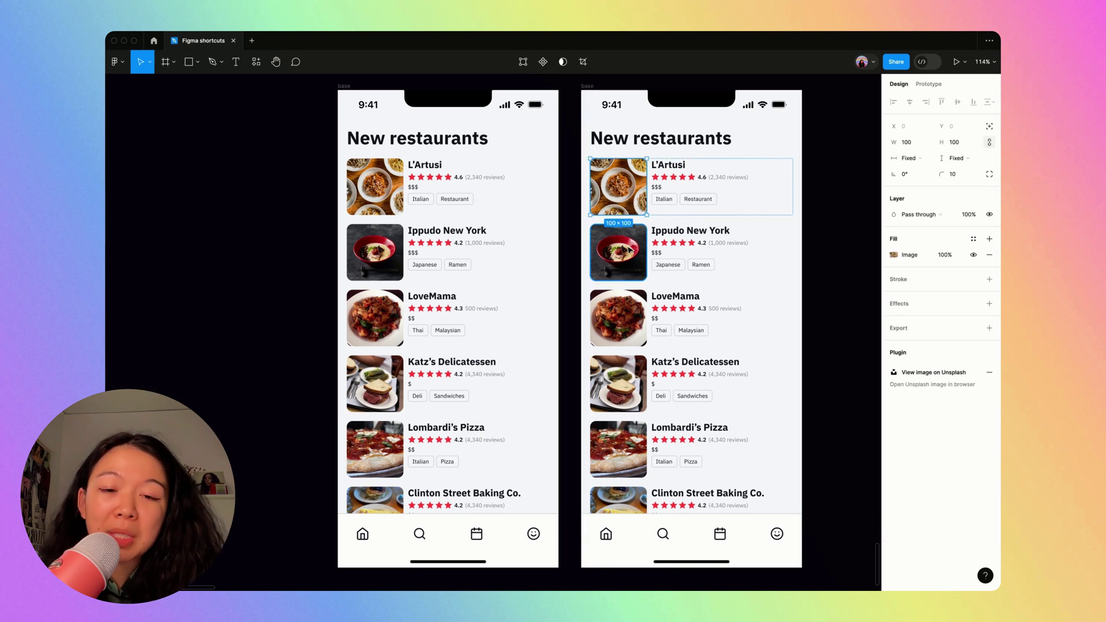
pyautogui.click(578, 214)
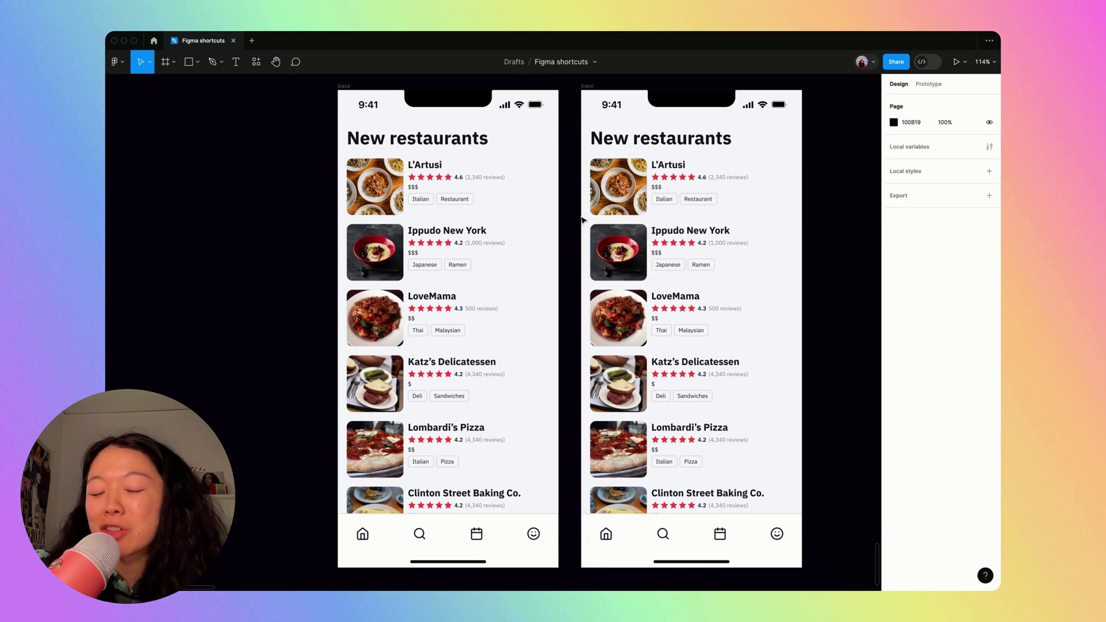
pyautogui.keyDown('super'); pyautogui.click(630, 187); pyautogui.keyUp('super')
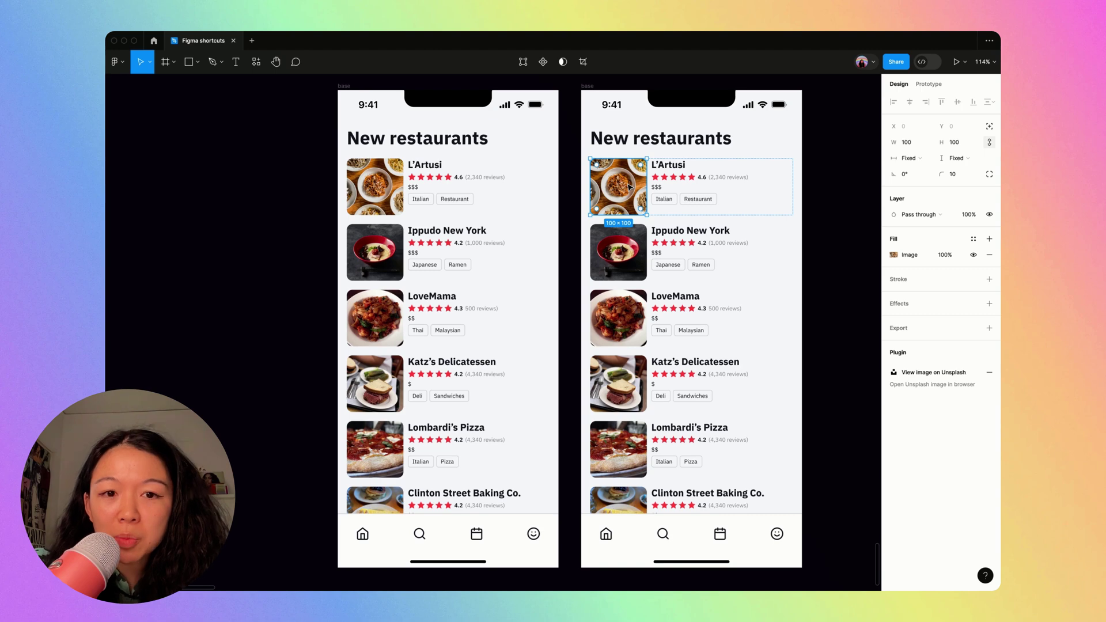
pyautogui.keyDown('shift'); pyautogui.keyDown('super'); pyautogui.click(631, 260); pyautogui.keyUp('super'); pyautogui.keyUp('shift')
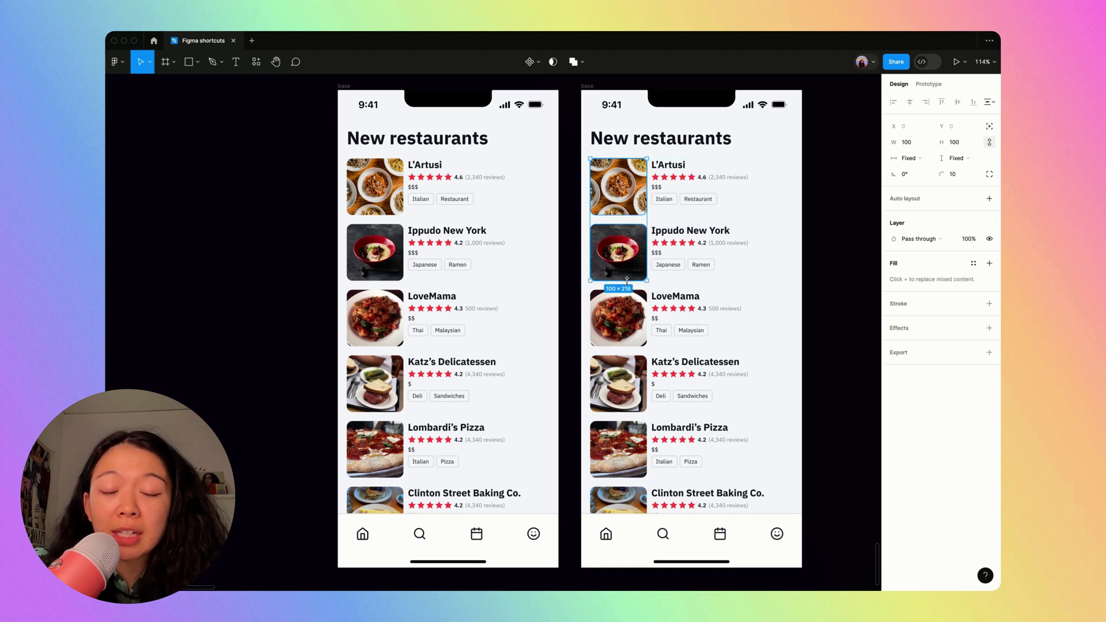
pyautogui.keyDown('shift'); pyautogui.keyDown('super'); pyautogui.click(626, 311); pyautogui.keyUp('super'); pyautogui.keyUp('shift')
pyautogui.keyDown('shift'); pyautogui.keyDown('super'); pyautogui.click(623, 378); pyautogui.keyUp('super'); pyautogui.keyUp('shift')
pyautogui.keyDown('shift'); pyautogui.keyDown('super'); pyautogui.click(620, 449); pyautogui.keyUp('super'); pyautogui.keyUp('shift')
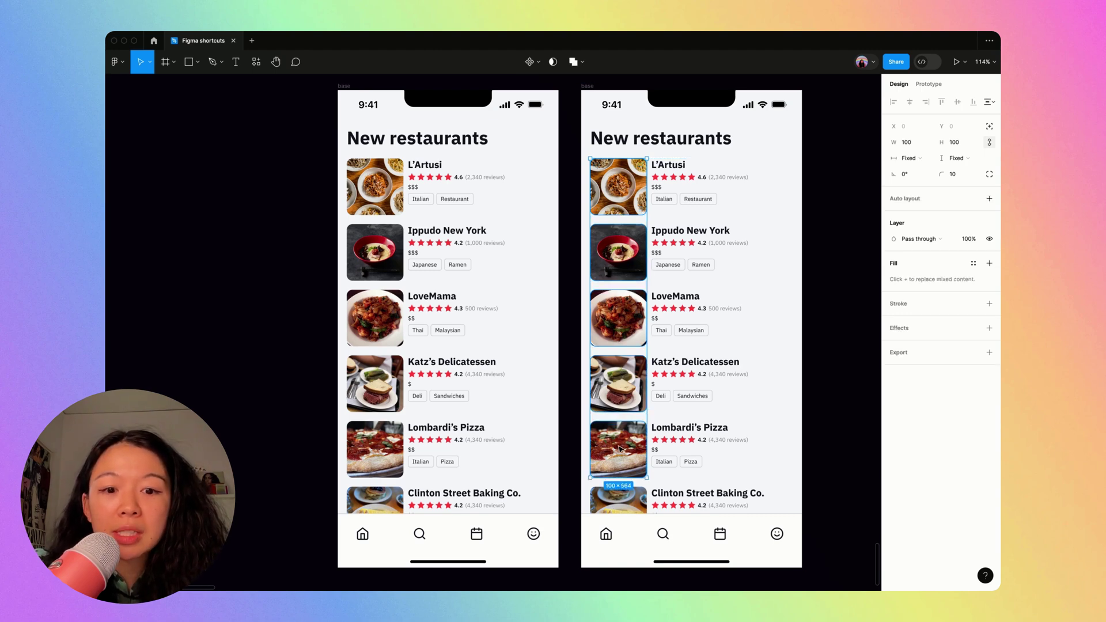
pyautogui.keyDown('shift'); pyautogui.keyDown('super'); pyautogui.click(625, 502); pyautogui.keyUp('super'); pyautogui.keyUp('shift')
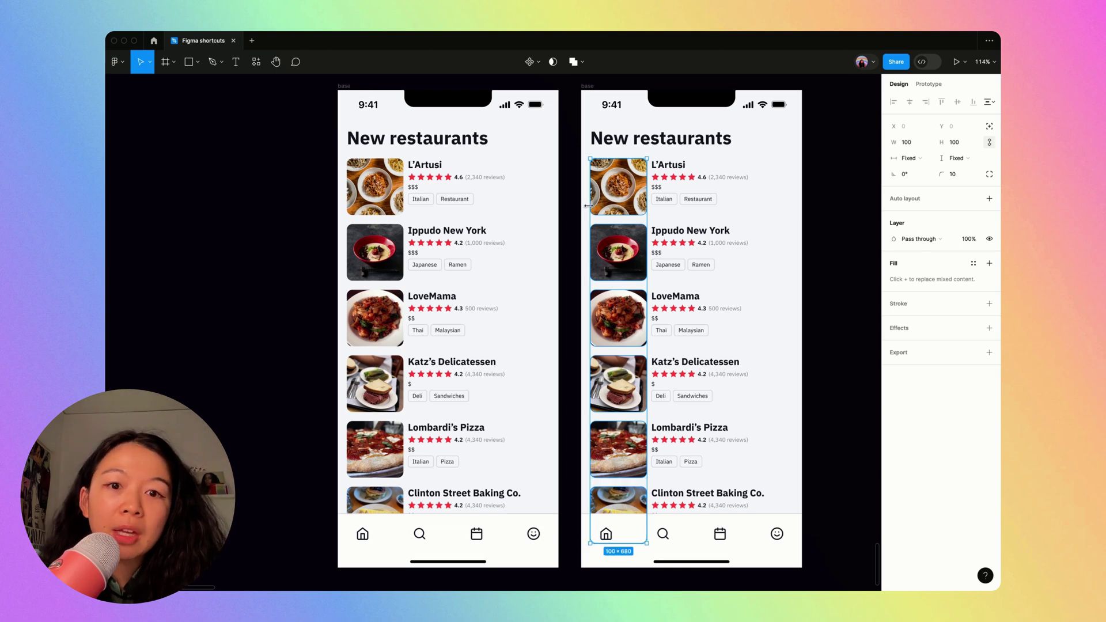
pyautogui.press('Right')
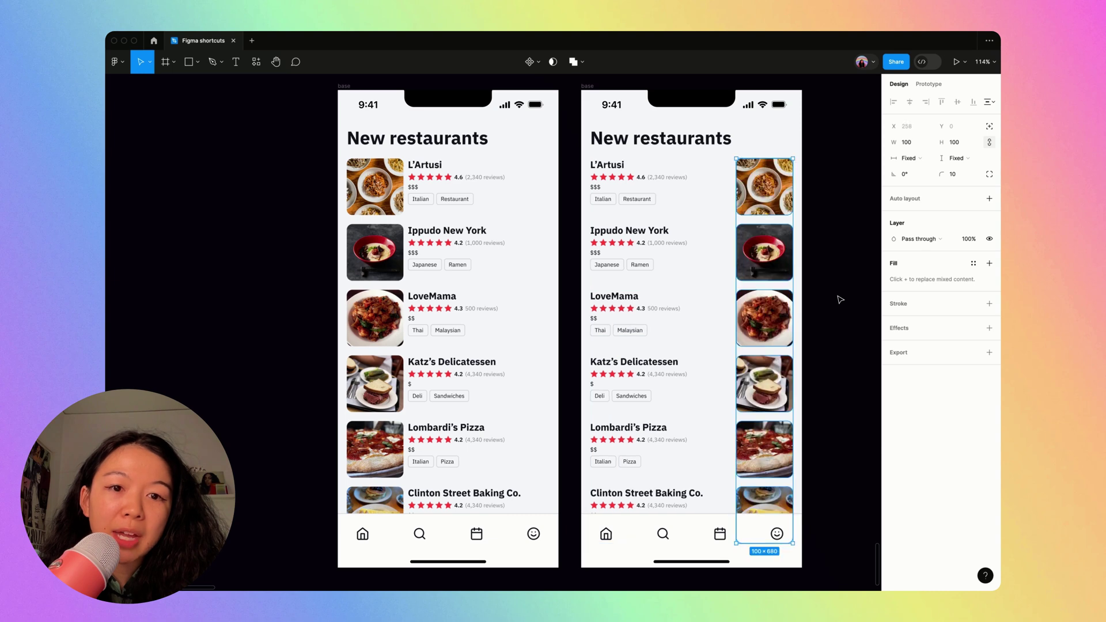
pyautogui.click(840, 300)
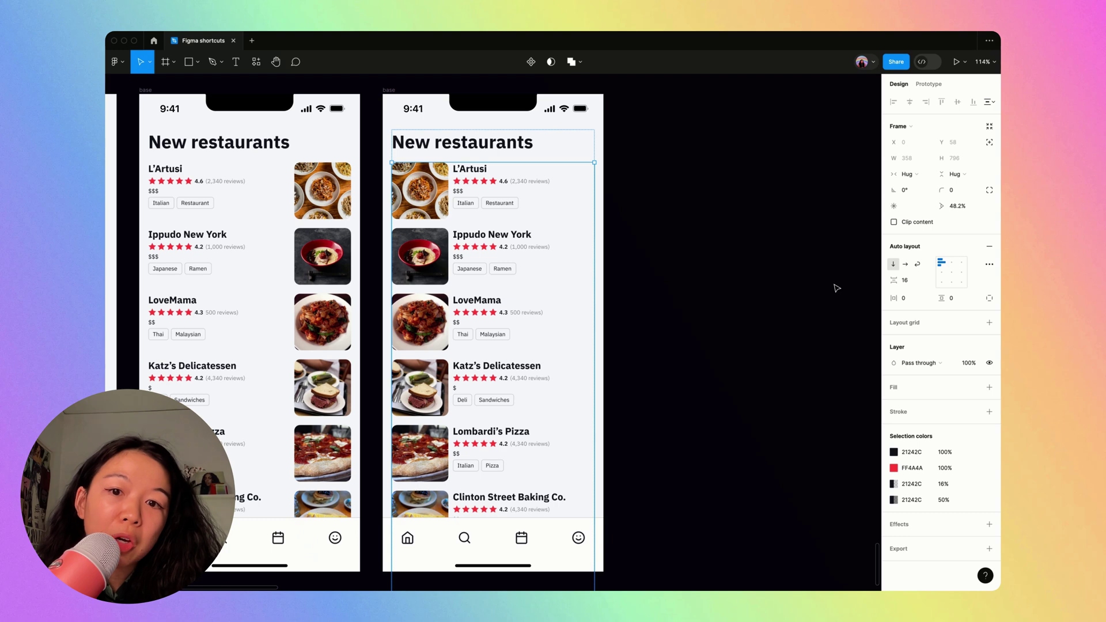
# Switch the restaurant rows to vertical layout, photo above text, and select the photos
pyautogui.press('Return')
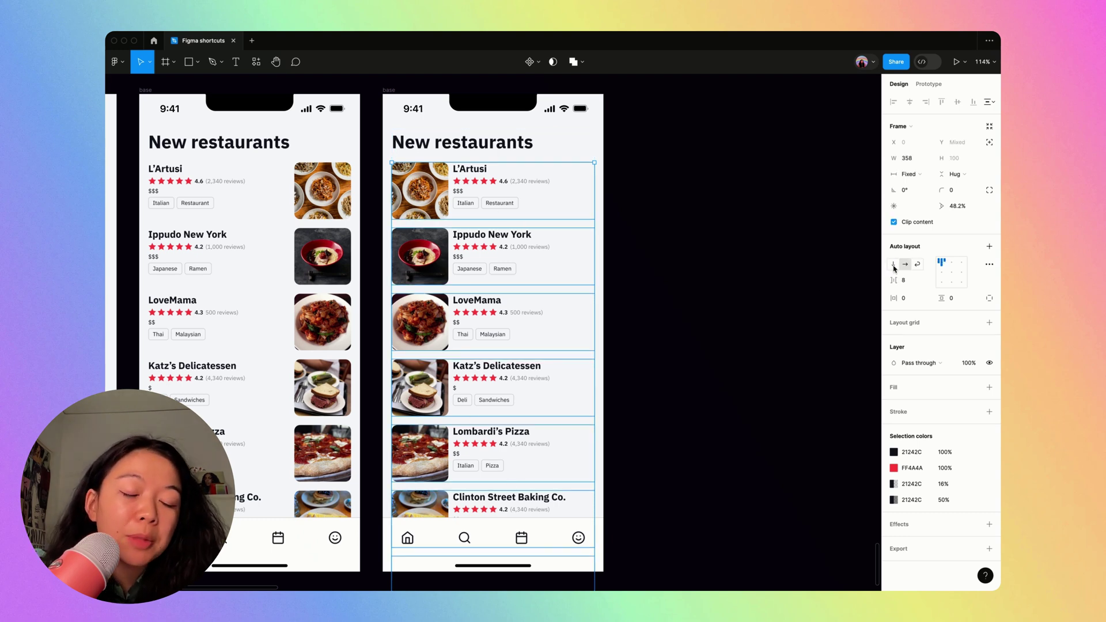
pyautogui.click(894, 265)
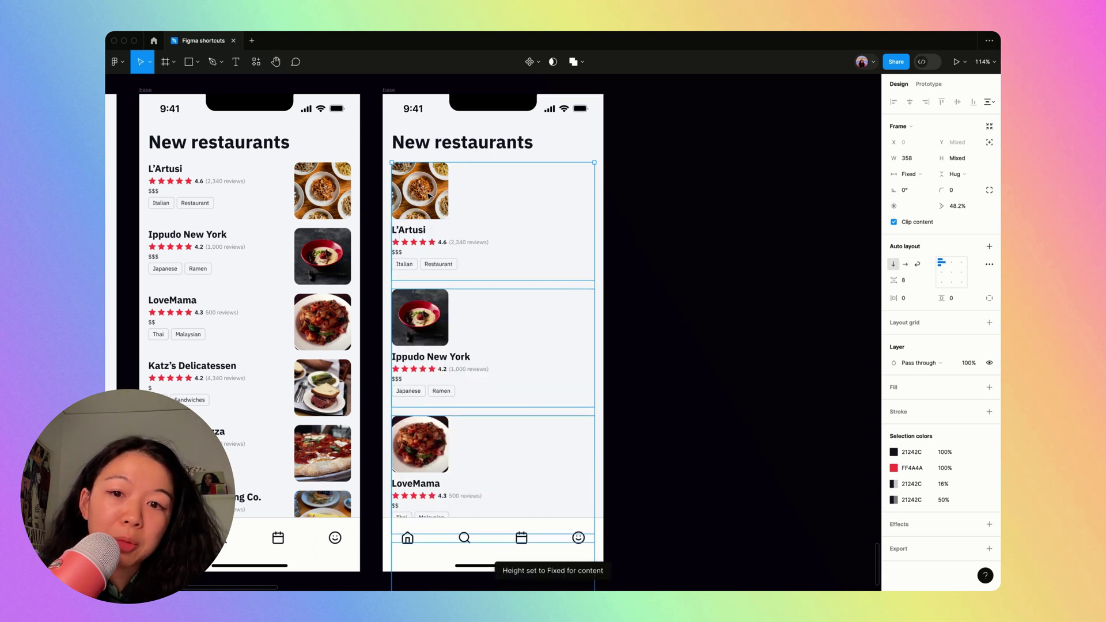
pyautogui.click(430, 206)
pyautogui.keyDown('shift'); pyautogui.click(430, 323); pyautogui.keyUp('shift')
pyautogui.keyDown('shift'); pyautogui.click(429, 444); pyautogui.keyUp('shift')
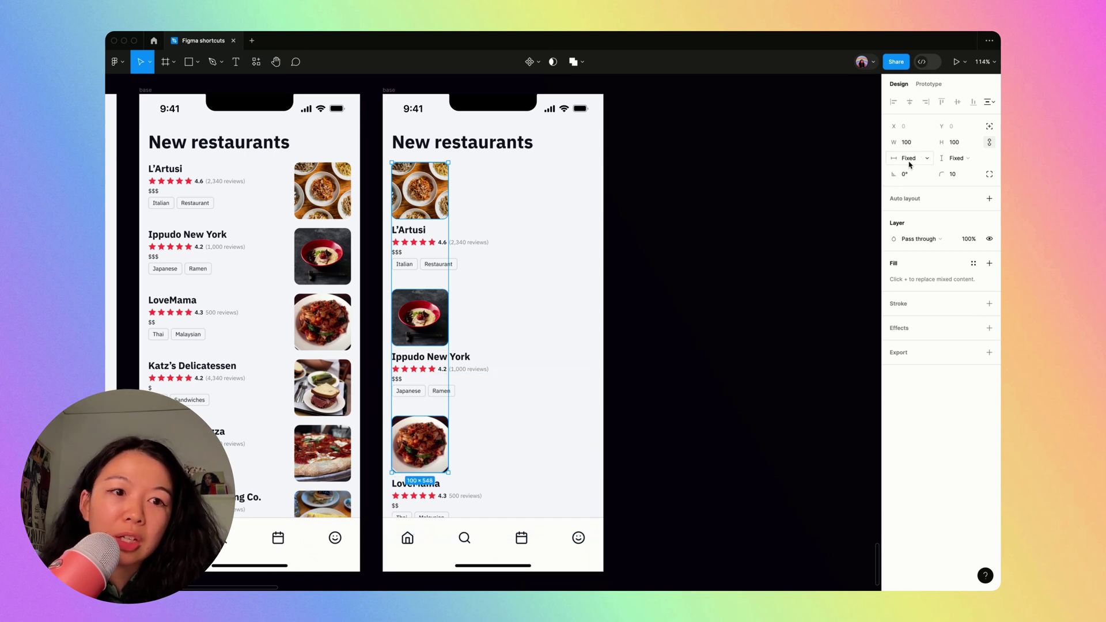
# Make the selected photos fill the card width at a fixed 150 height
pyautogui.click(910, 161)
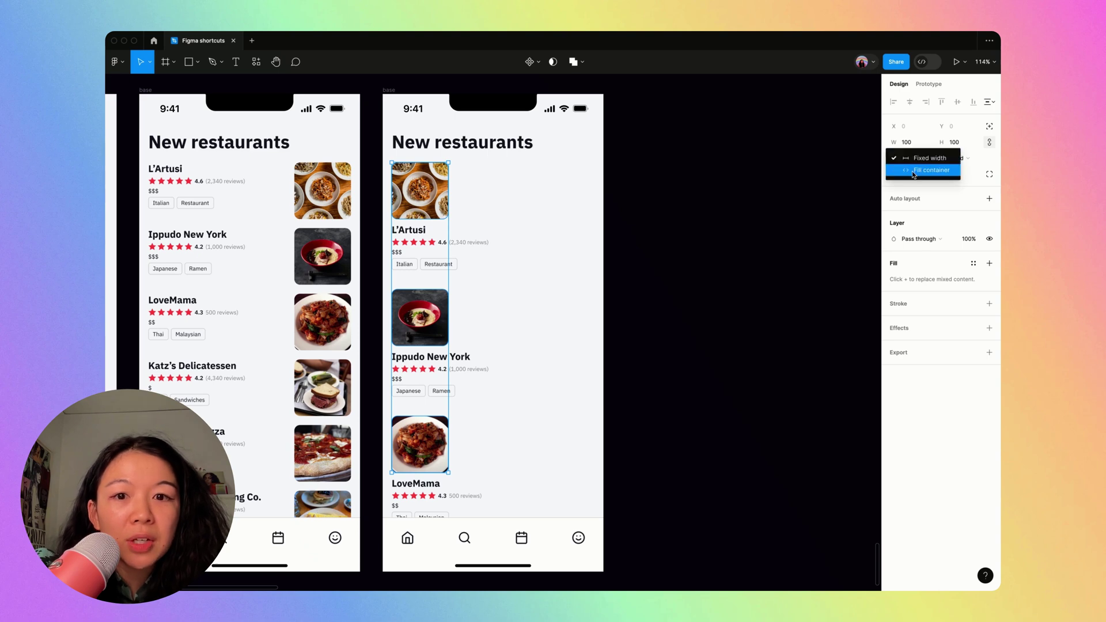
pyautogui.click(912, 173)
pyautogui.click(959, 159)
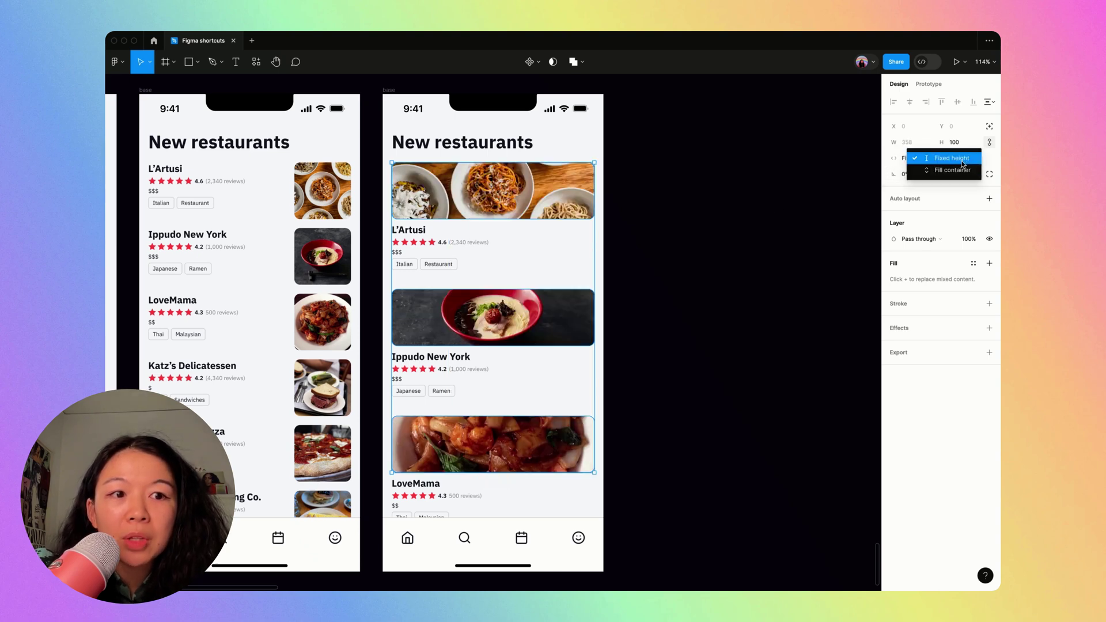
pyautogui.click(958, 146)
pyautogui.click(957, 145)
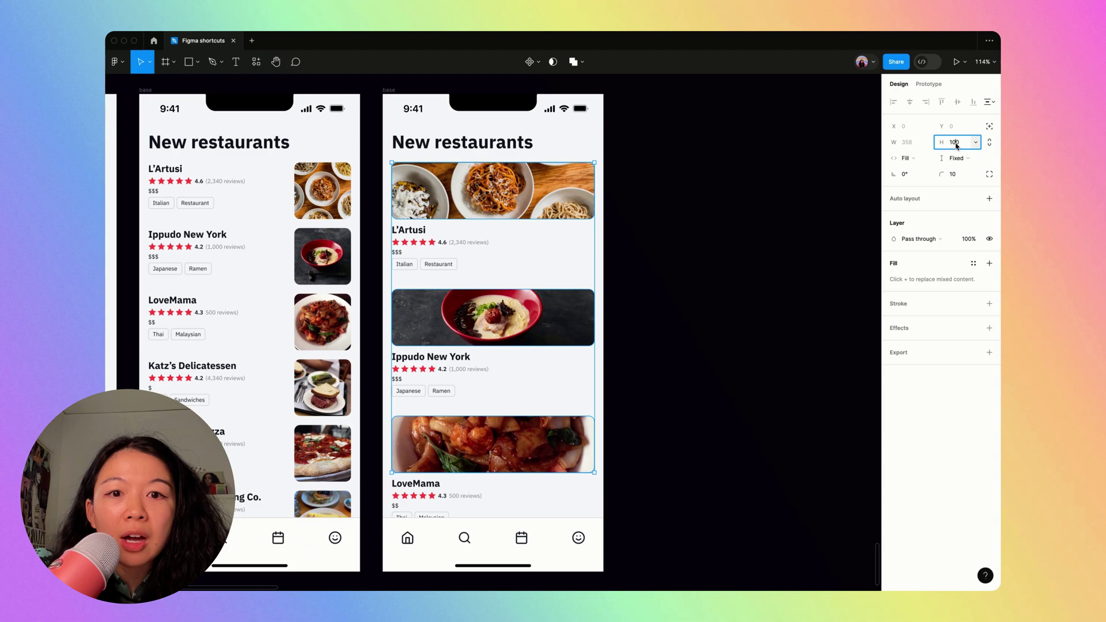
pyautogui.write('150')
pyautogui.press('Return')
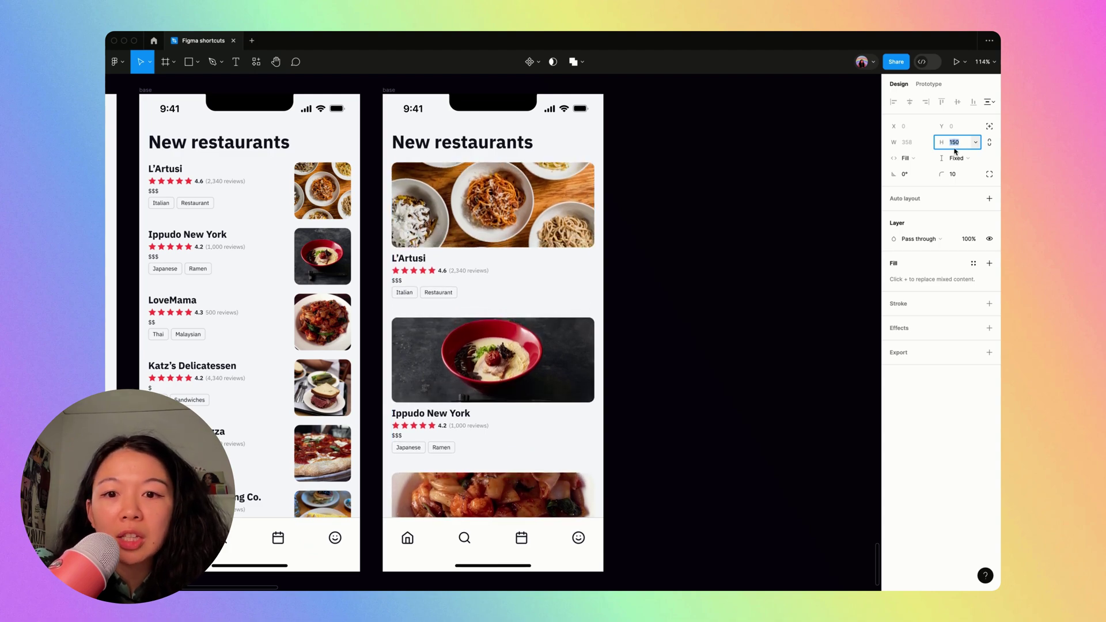
pyautogui.click(699, 227)
pyautogui.scroll(-5, 700, 227)
pyautogui.scroll(6, 700, 227)
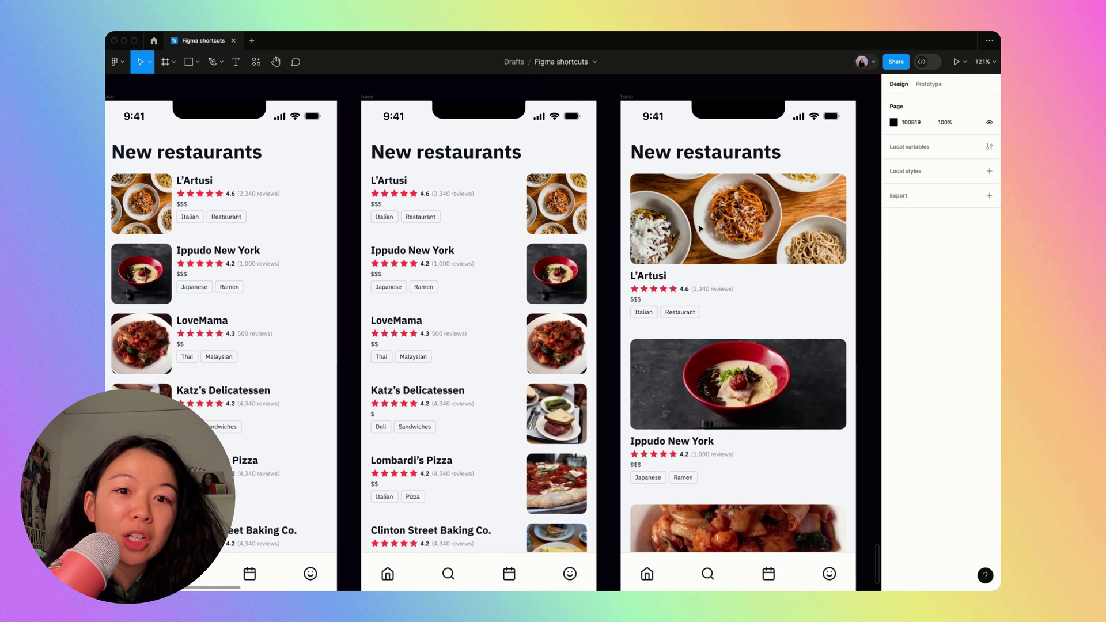
pyautogui.scroll(-3, 700, 227)
pyautogui.scroll(3, 679, 104)
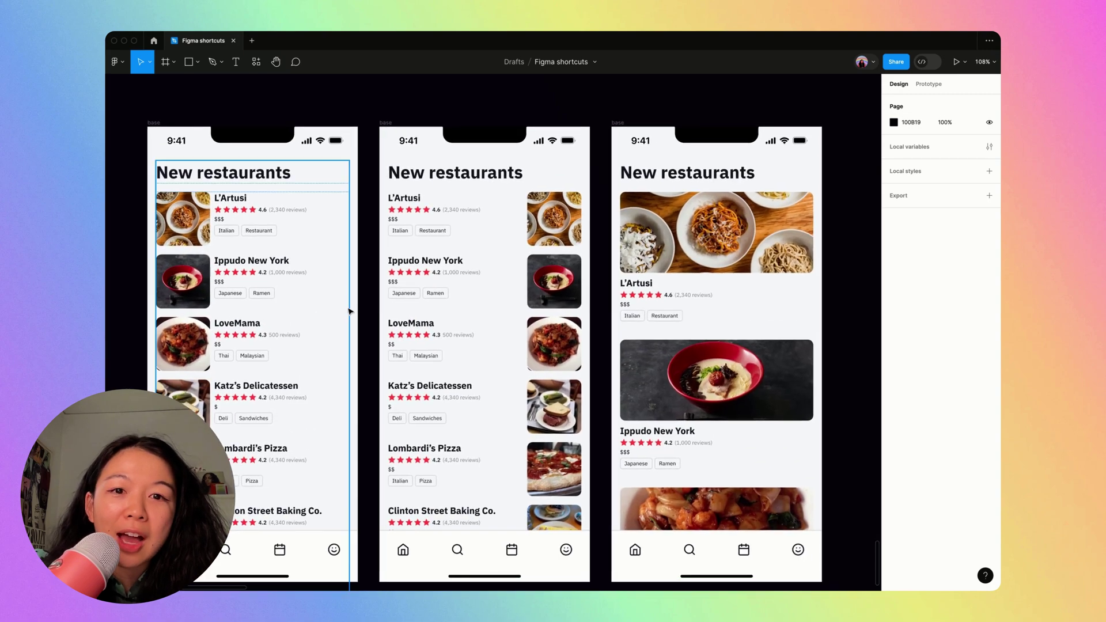
pyautogui.scroll(-1, 720, 167)
pyautogui.hscroll(-1, 720, 167)
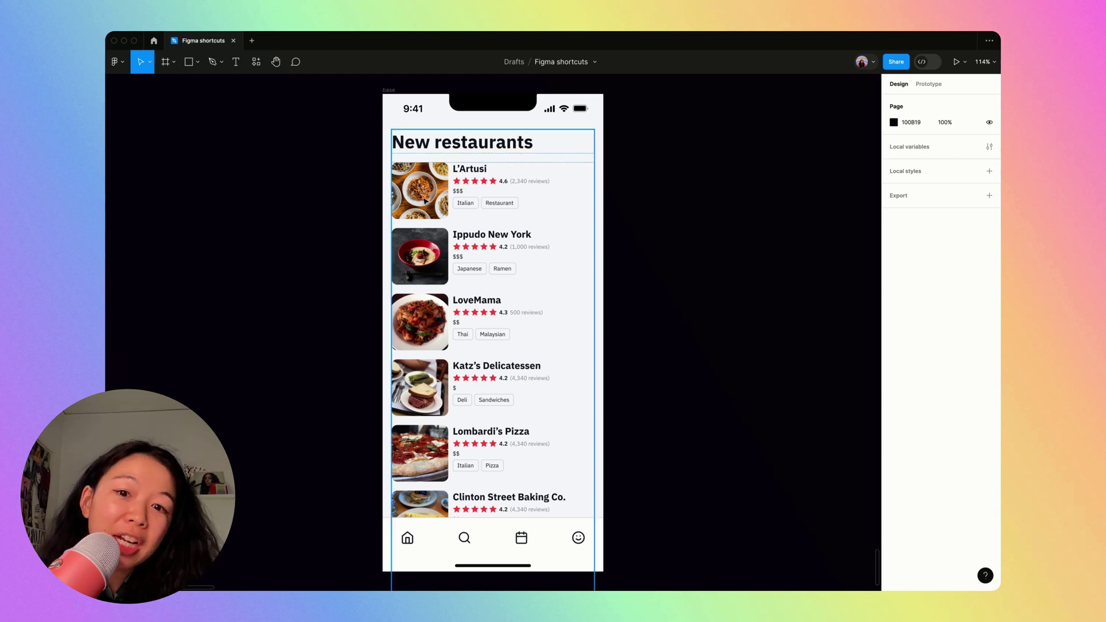
pyautogui.press('l')
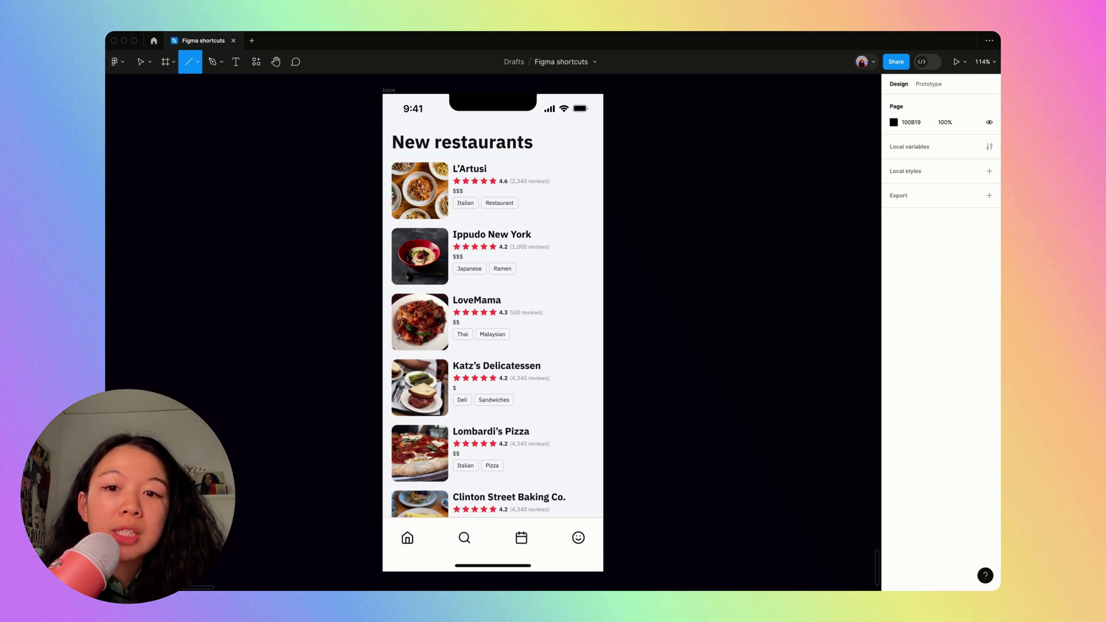
pyautogui.moveTo(402, 224); pyautogui.dragTo(562, 224)
pyautogui.press('Delete')
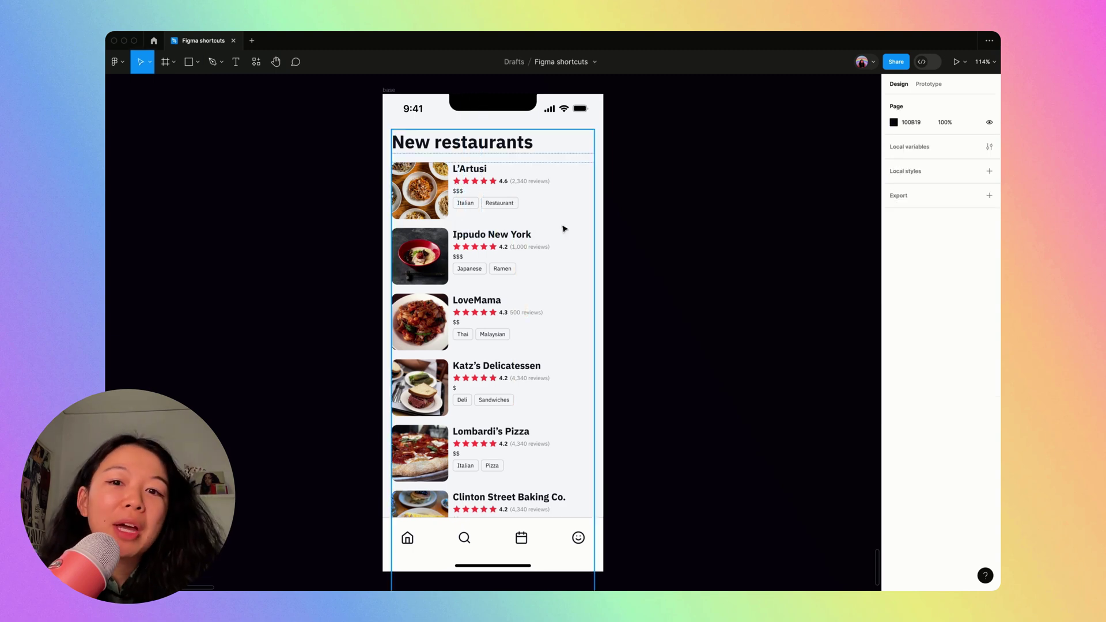
pyautogui.click(563, 227)
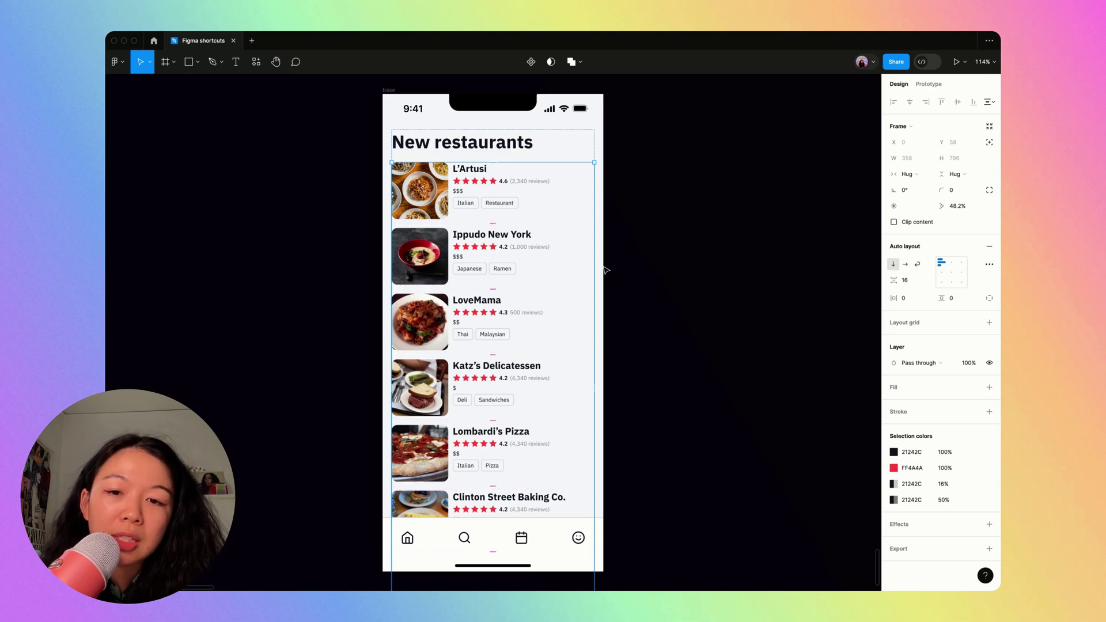
# Add a bottom-only stroke at 16% opacity to every restaurant row
pyautogui.press('Return')
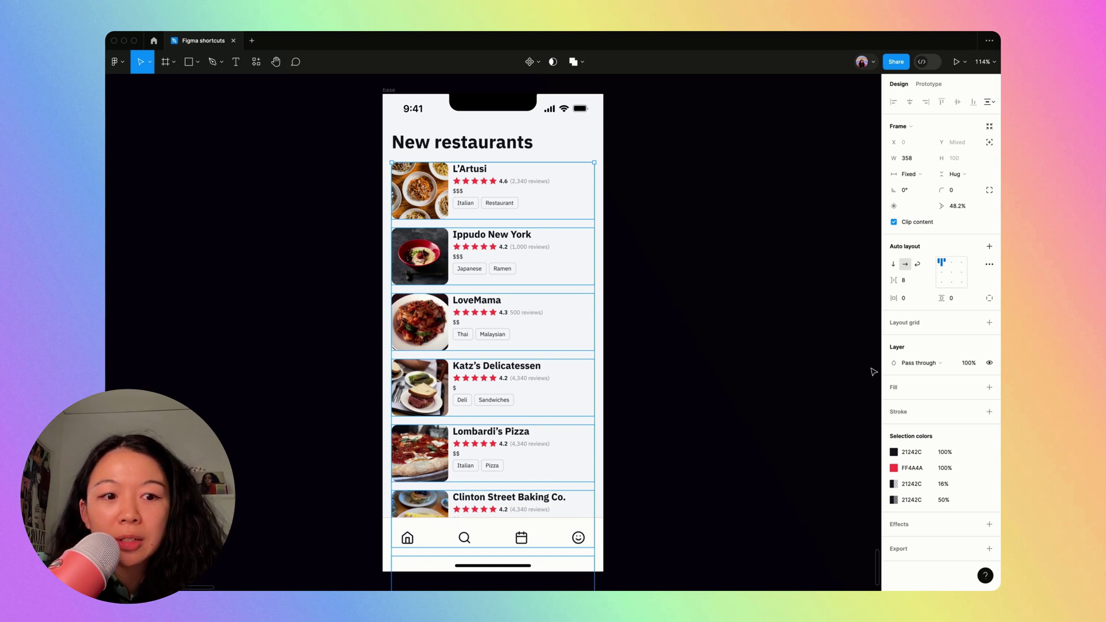
pyautogui.click(989, 413)
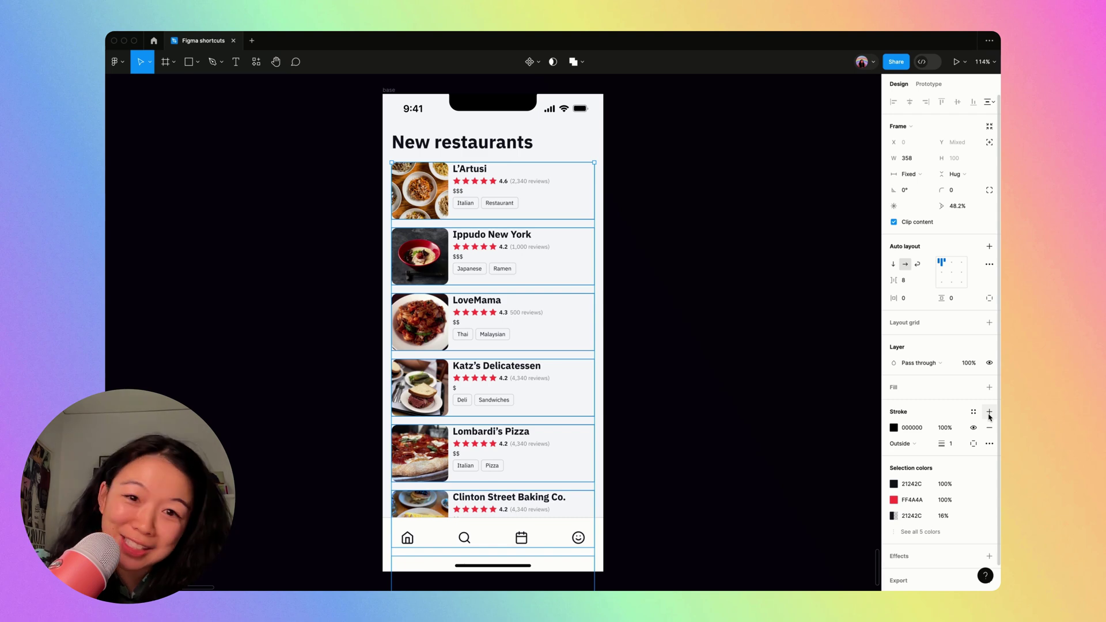
pyautogui.click(973, 446)
pyautogui.click(969, 489)
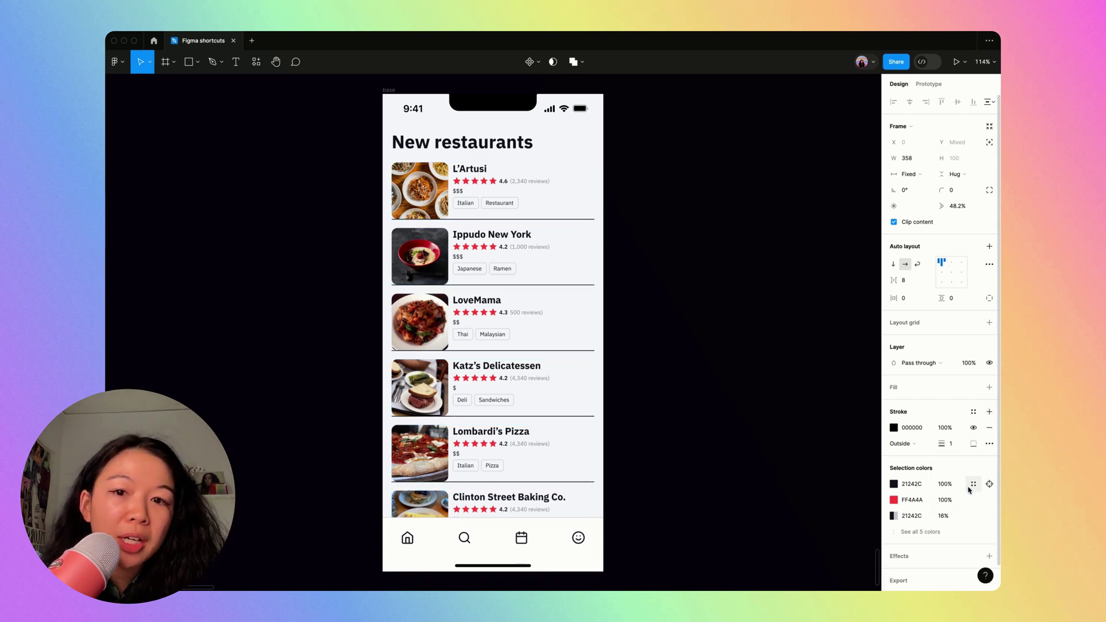
pyautogui.click(950, 428)
pyautogui.write('5')
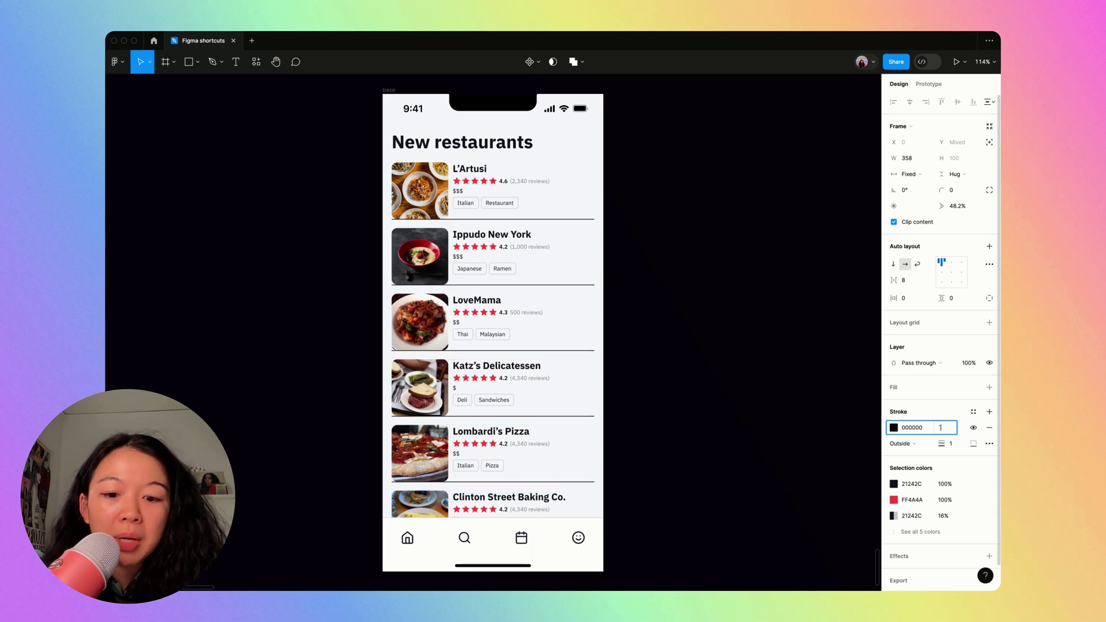
pyautogui.press('BackSpace')
pyautogui.write('6')
pyautogui.press('Return')
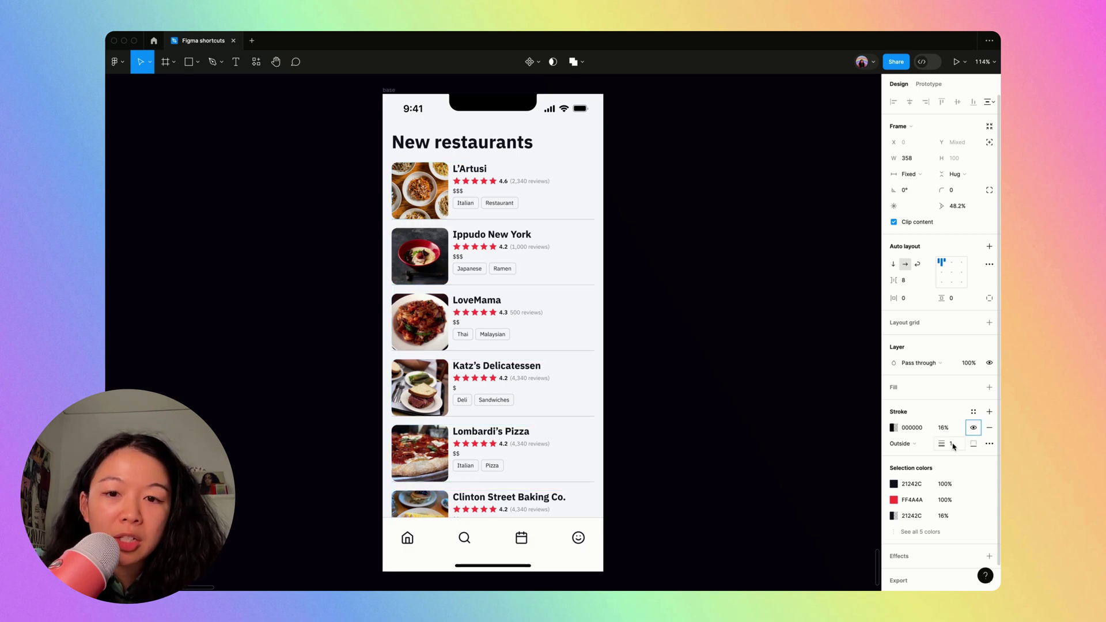
# Set the rows' individual bottom padding to 16
pyautogui.click(989, 298)
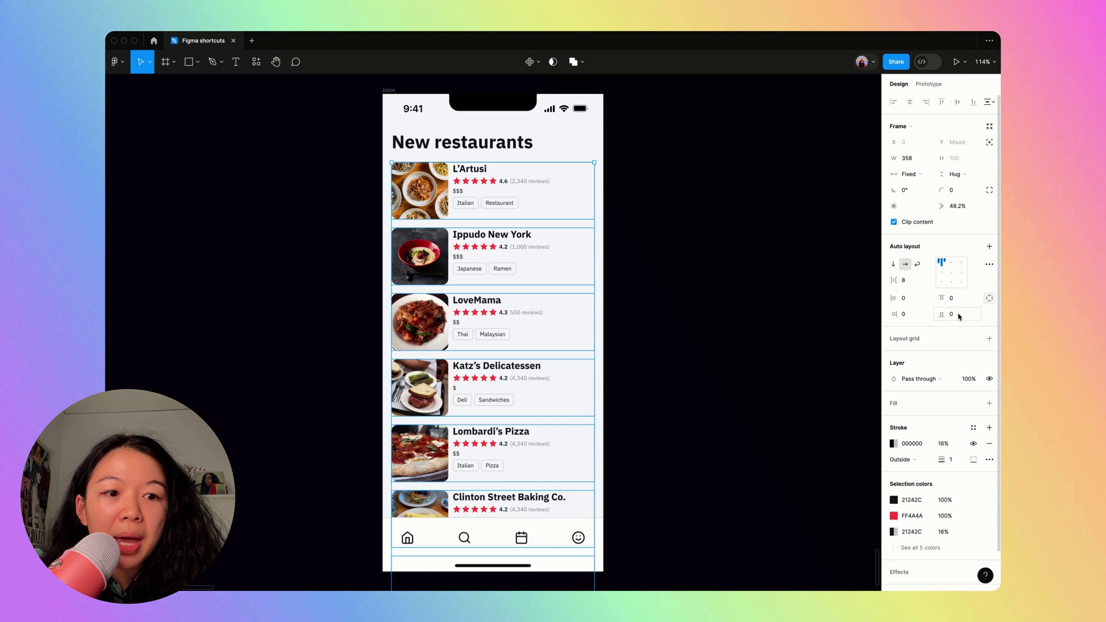
pyautogui.click(959, 315)
pyautogui.write('16')
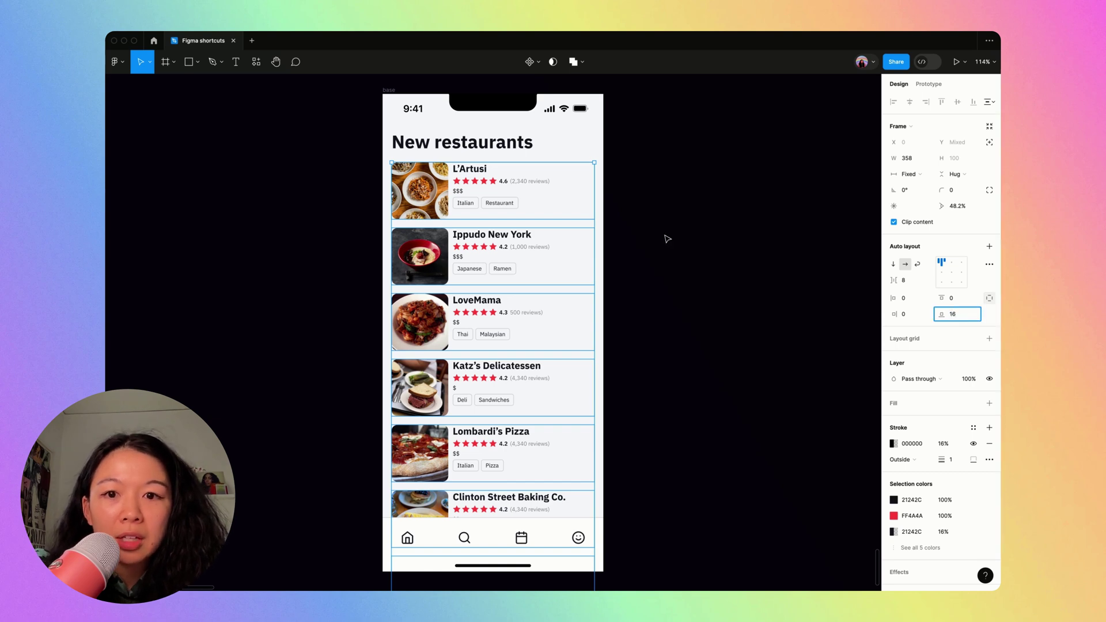
pyautogui.press('Return')
pyautogui.click(703, 256)
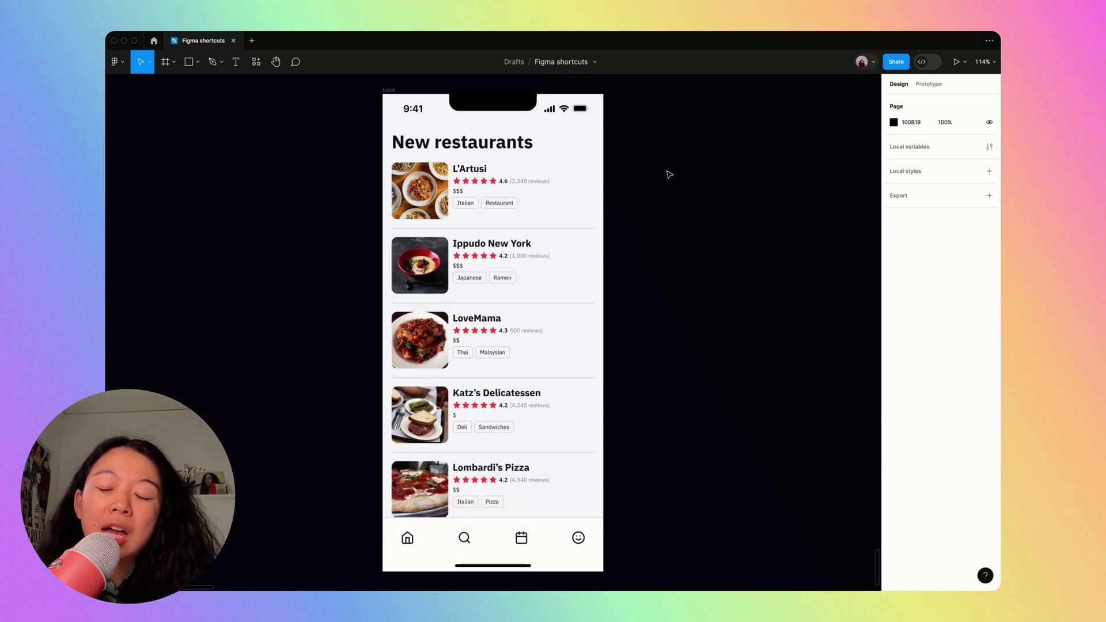